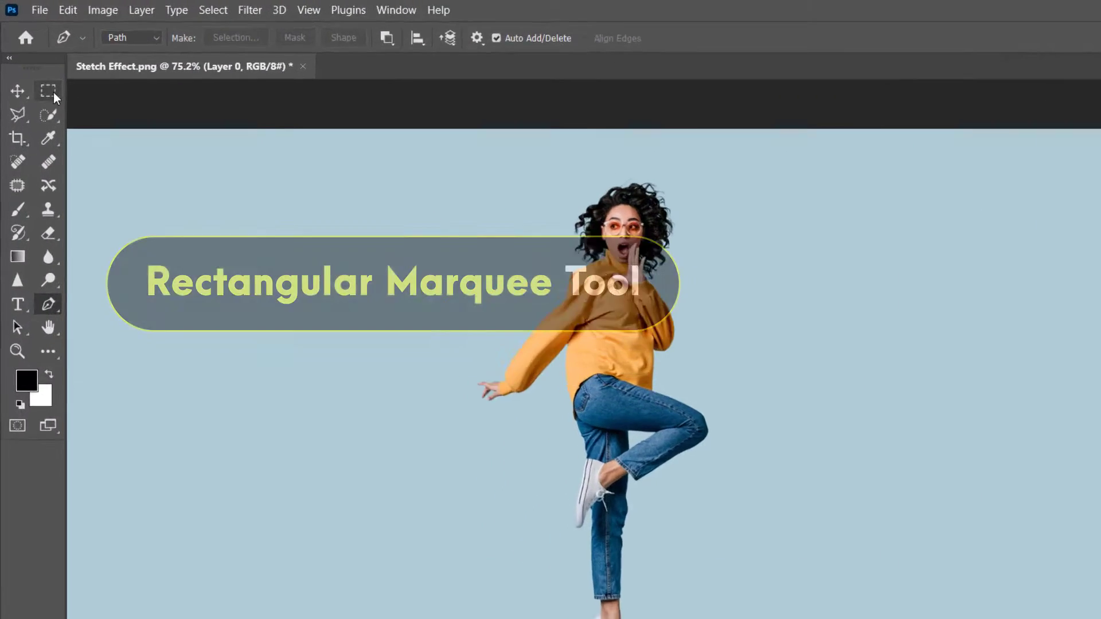
- Switch to the Rectangular Marquee Tool from the marquee tool flyout
click(38, 71)
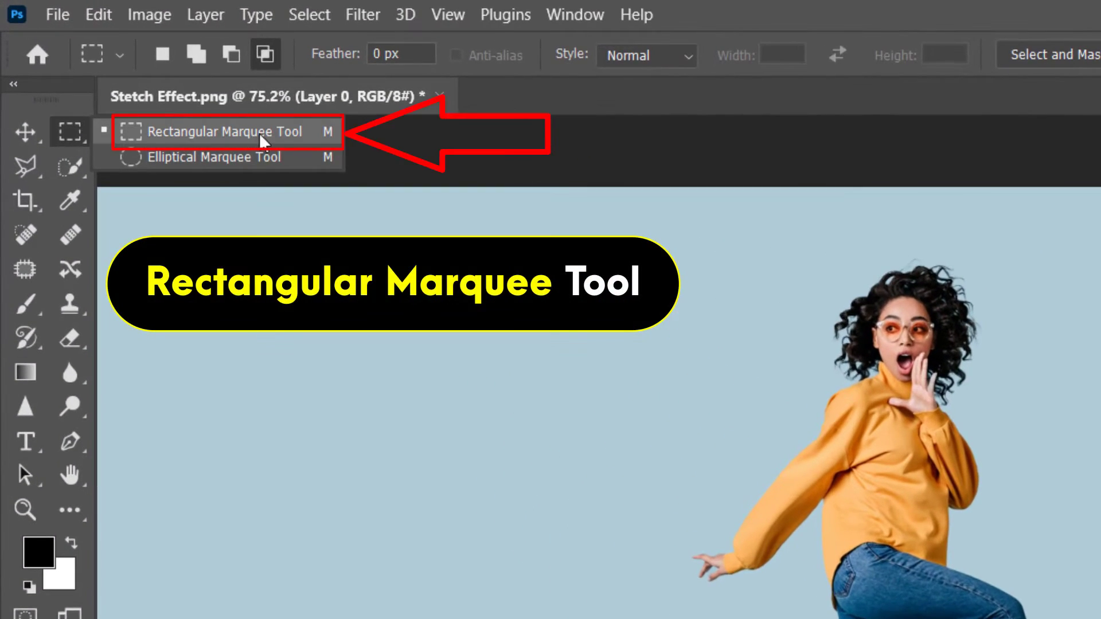
click(319, 130)
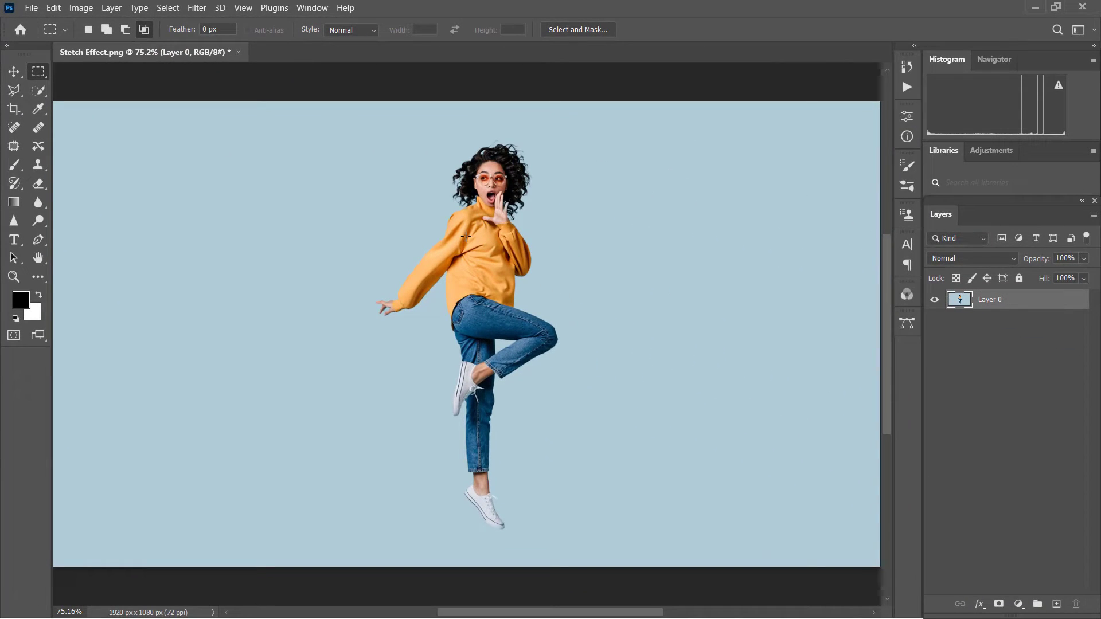
- Copy a thin vertical strip of the woman to Layer 1 and stretch it sideways into wide streaks
drag(466, 289, 471, 383)
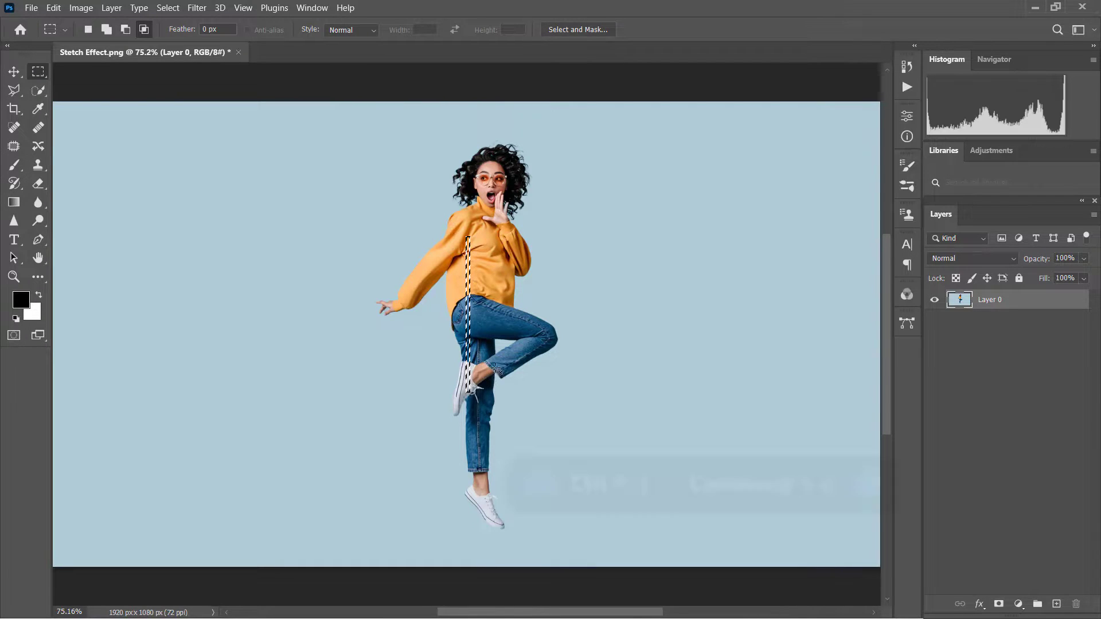
key(ctrl+j)
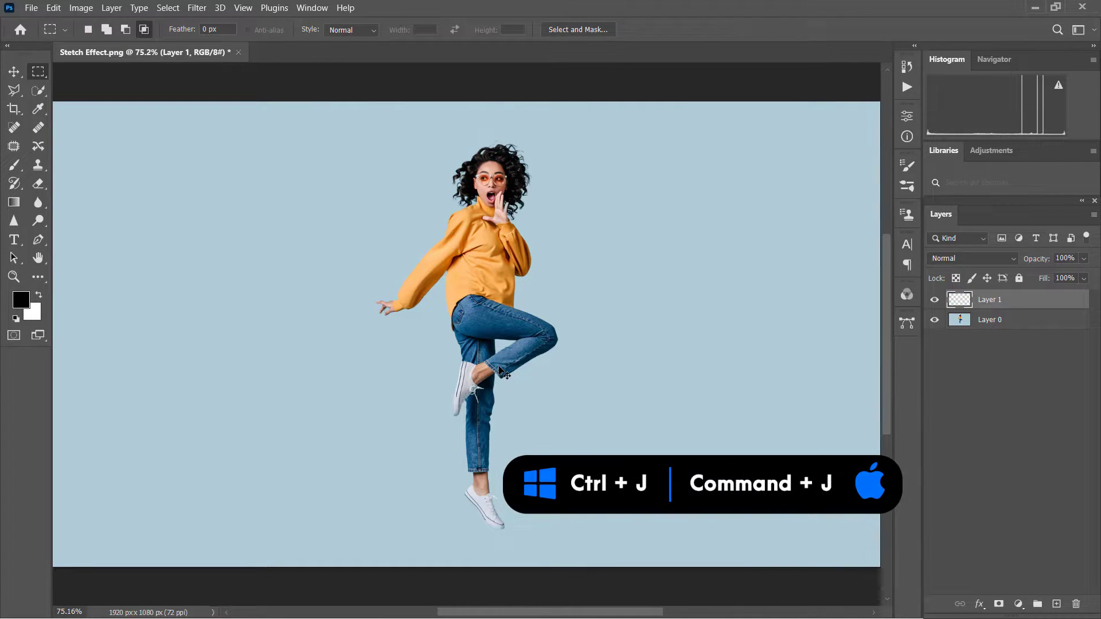
key(ctrl+t)
alt+click(505, 335)
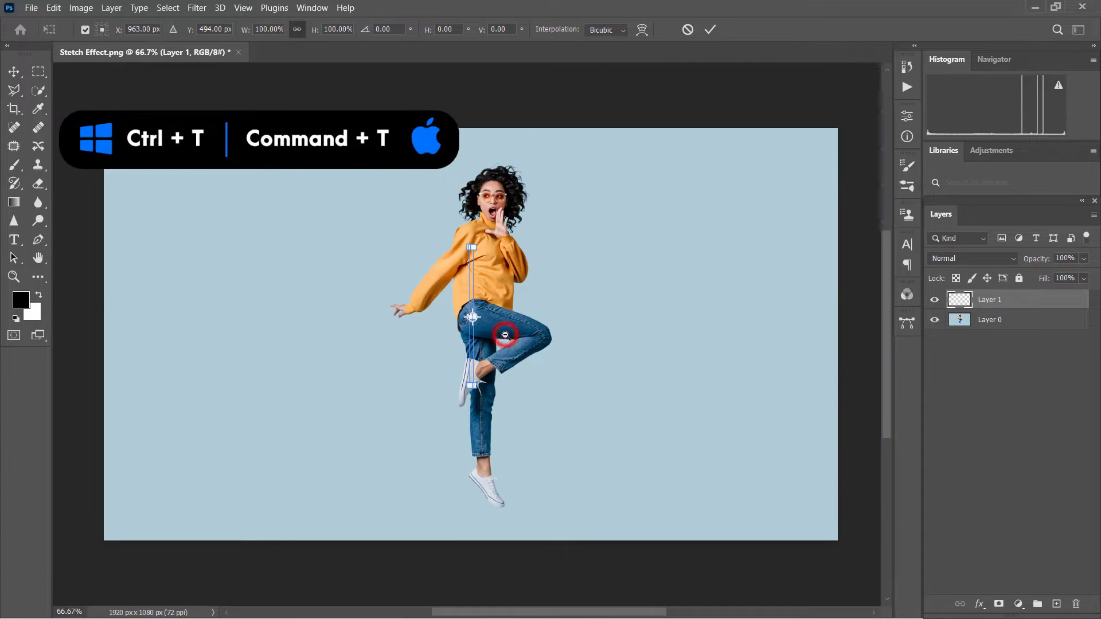
drag(523, 324, 831, 329)
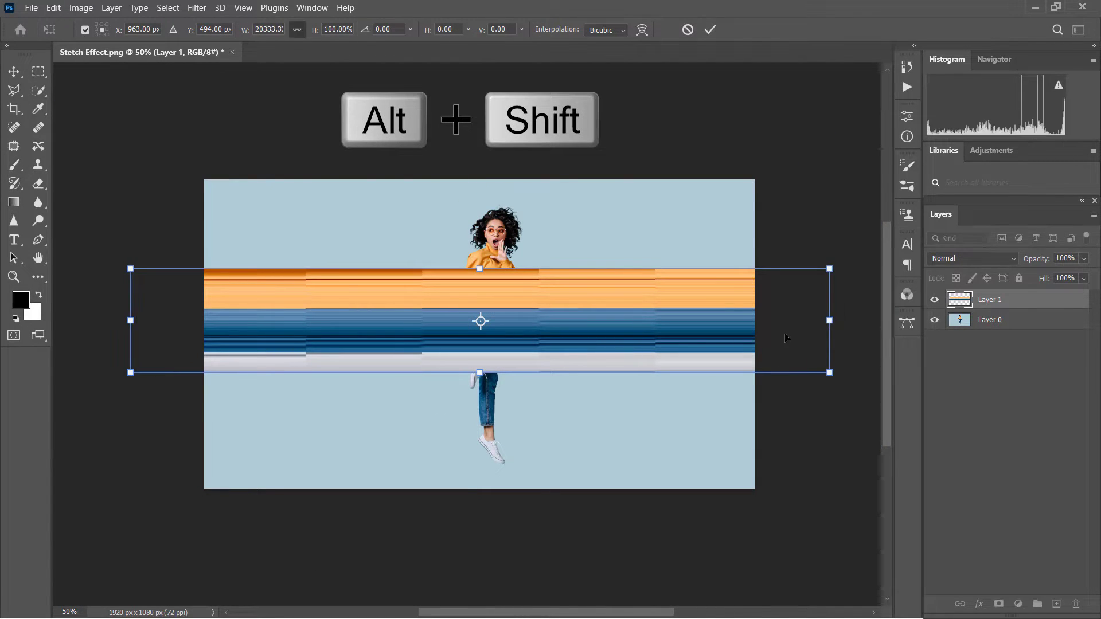
key(Return)
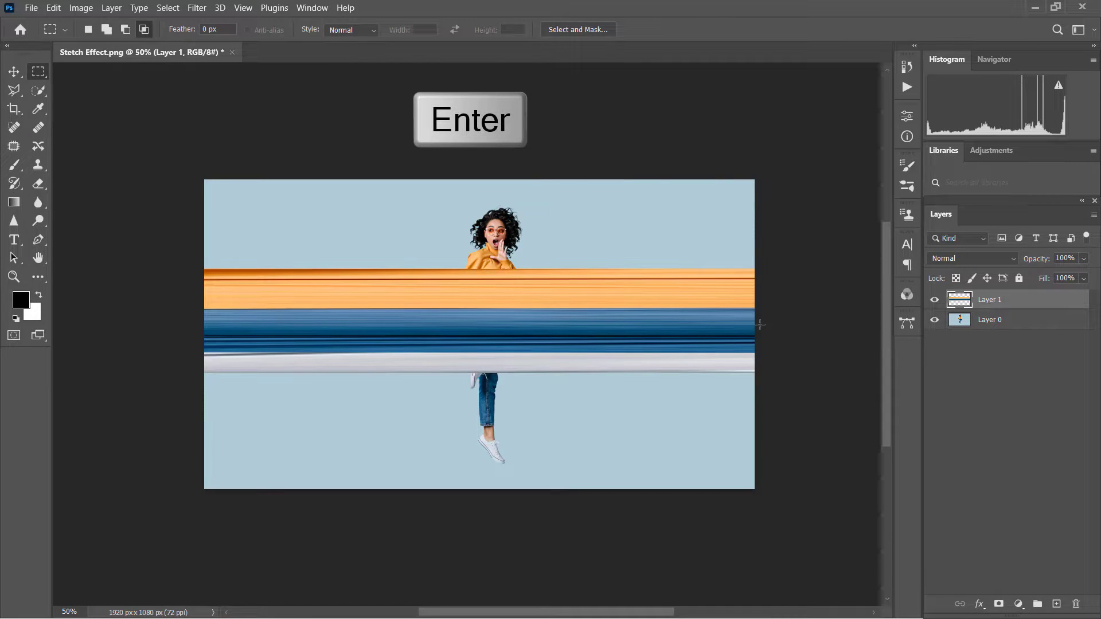
- Crop the Layer 1 streak band to the 1920 x 1080 canvas and deselect
key(ctrl+a)
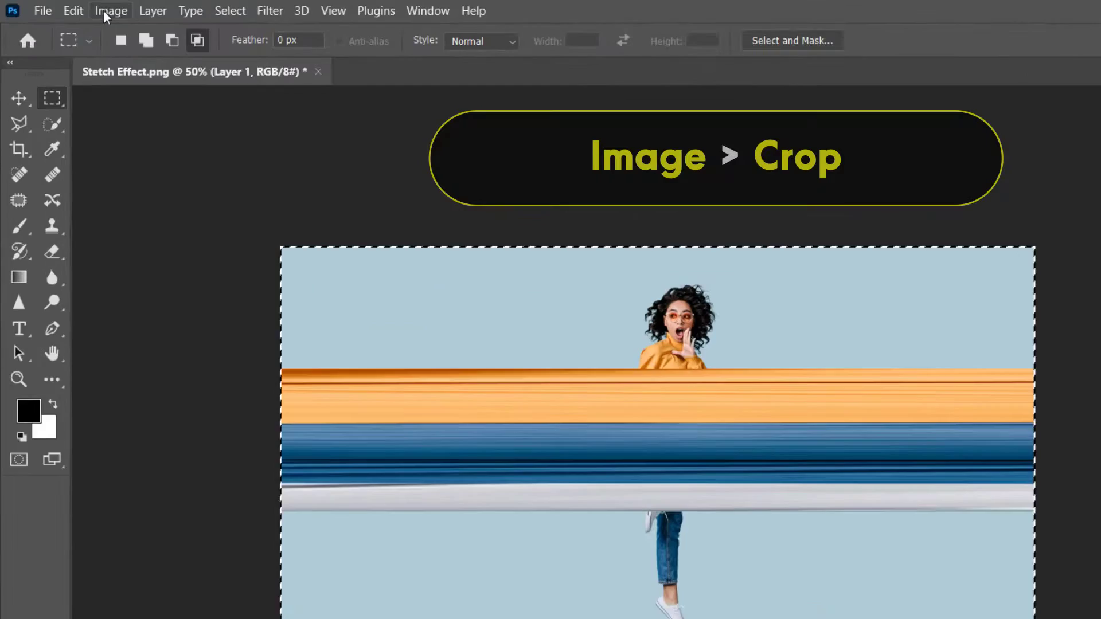
click(81, 7)
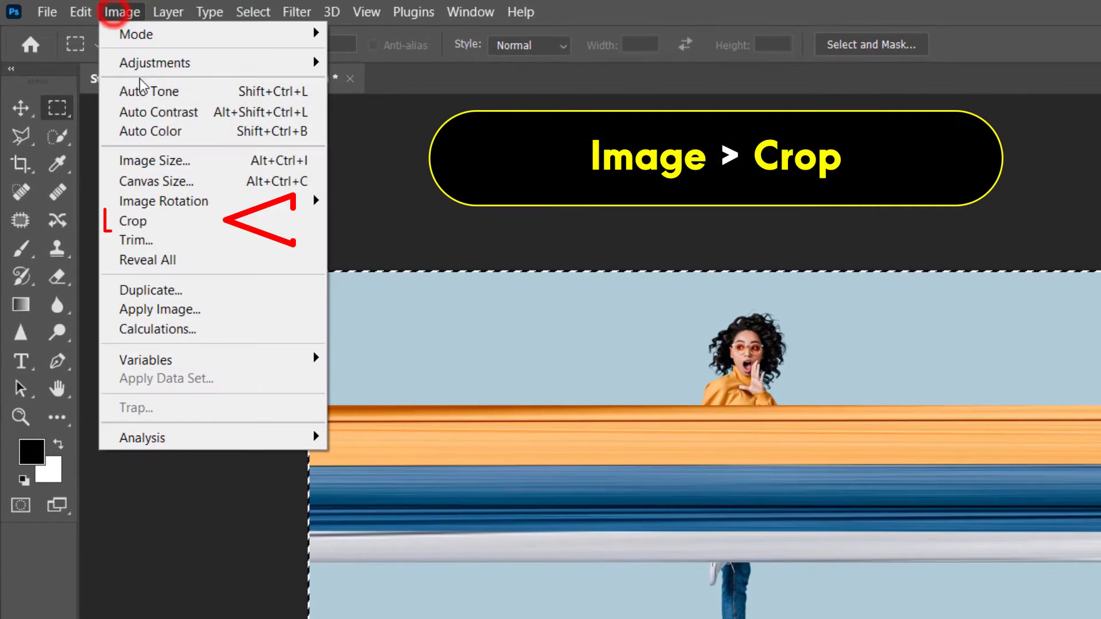
click(221, 222)
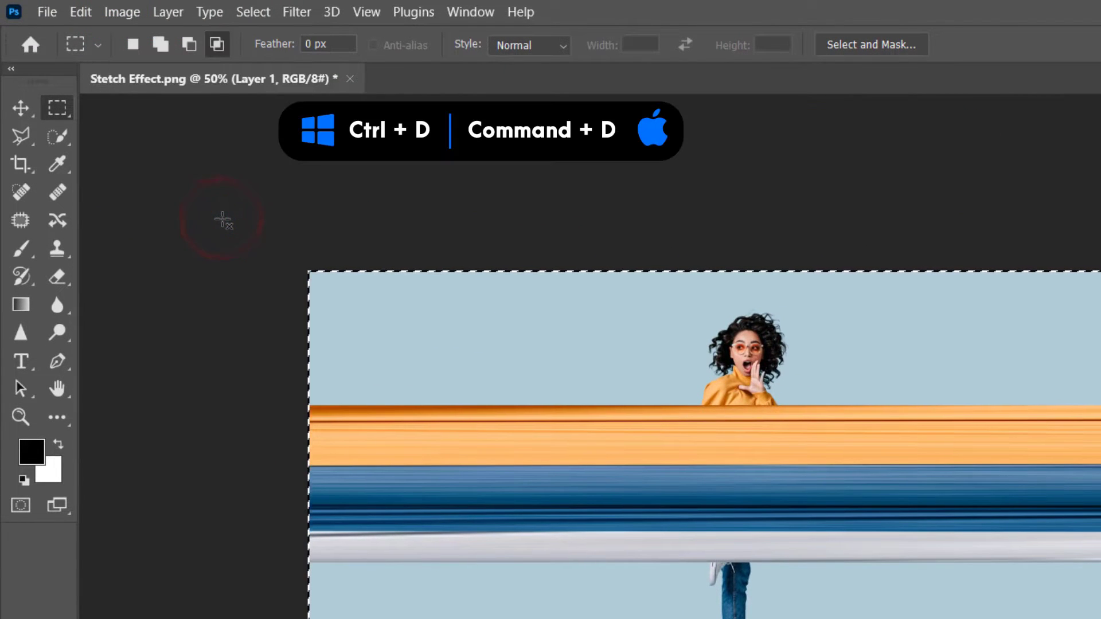
key(ctrl+d)
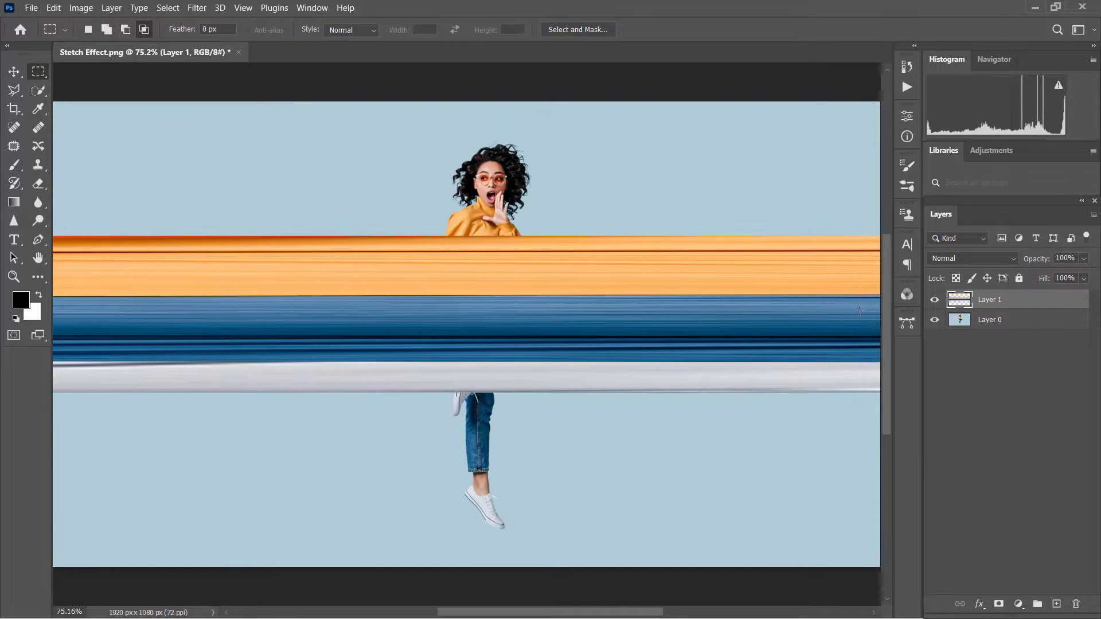
- Mask the woman on Layer 0 using Select Subject and move Layer 0 above the streaks
click(978, 322)
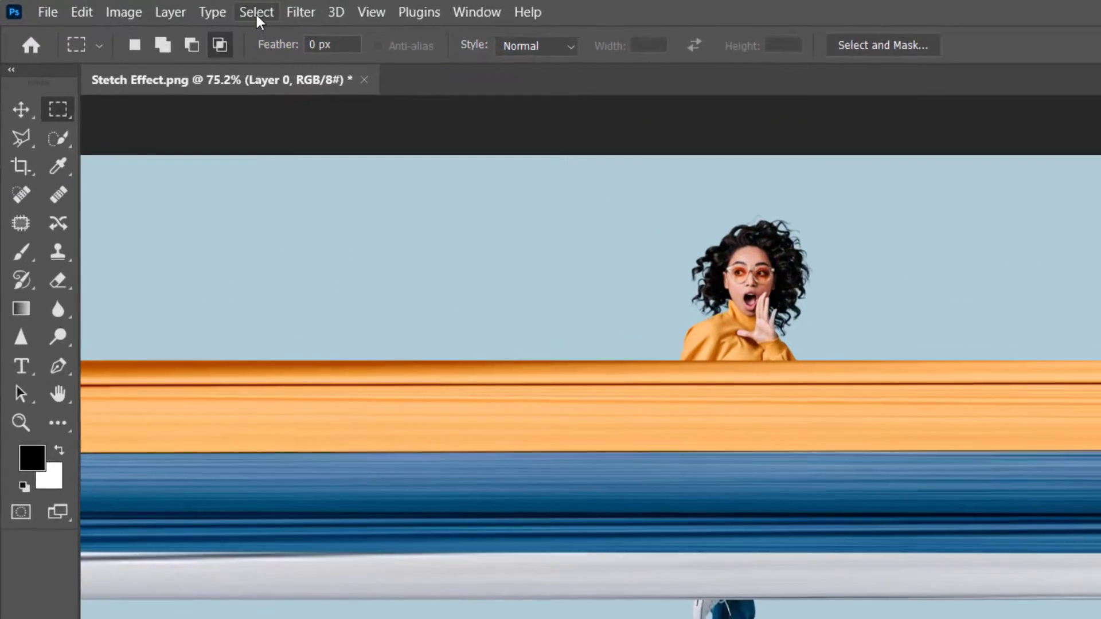
click(168, 7)
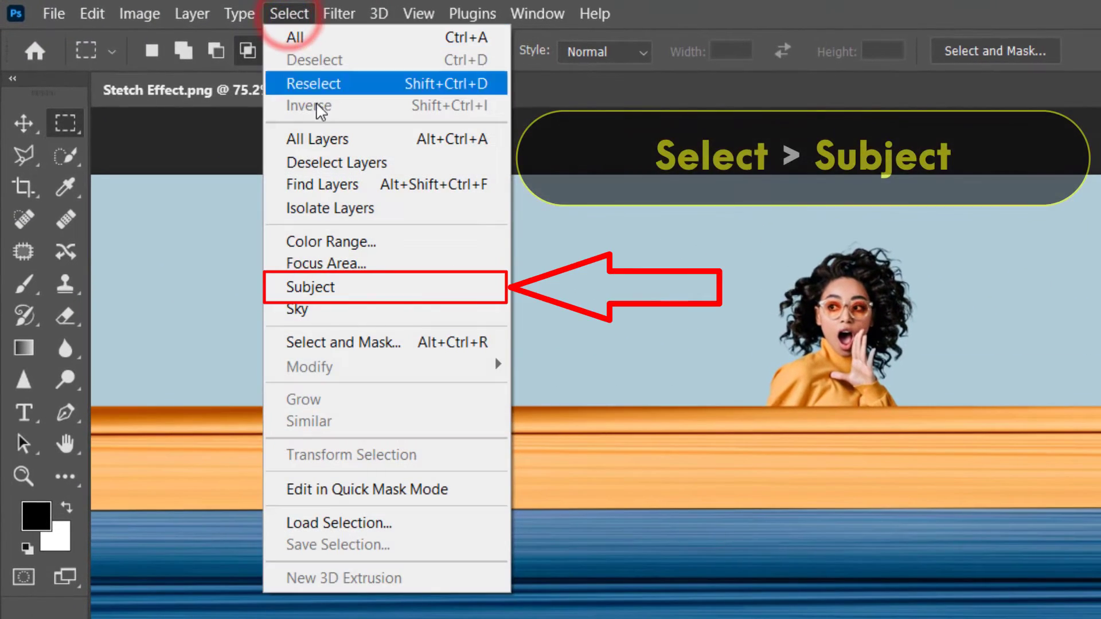
click(411, 291)
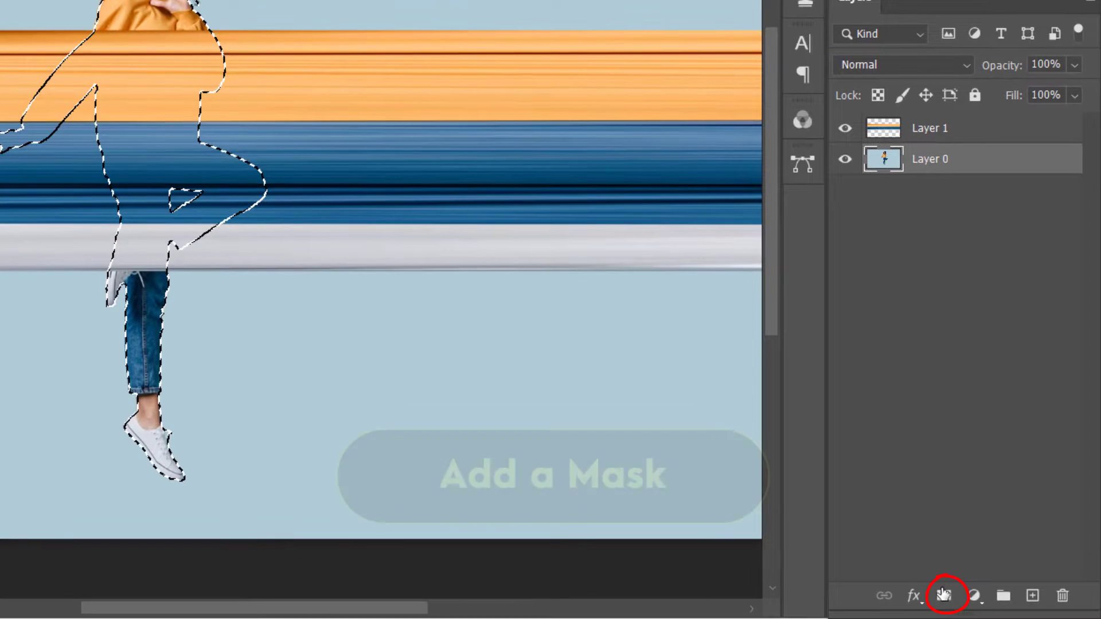
click(950, 598)
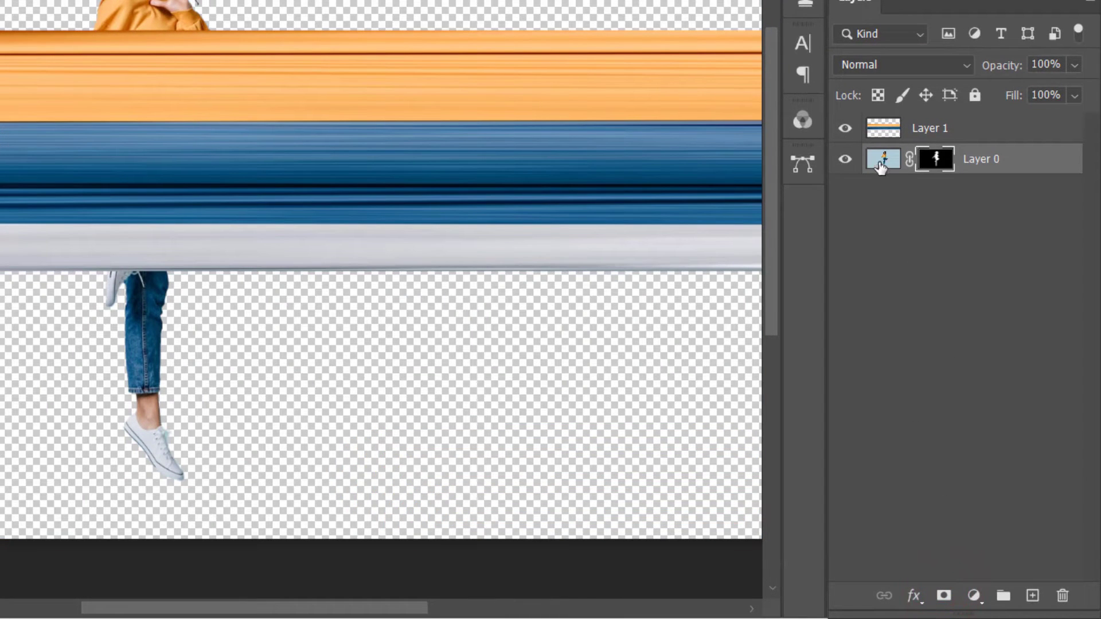
drag(883, 160, 886, 127)
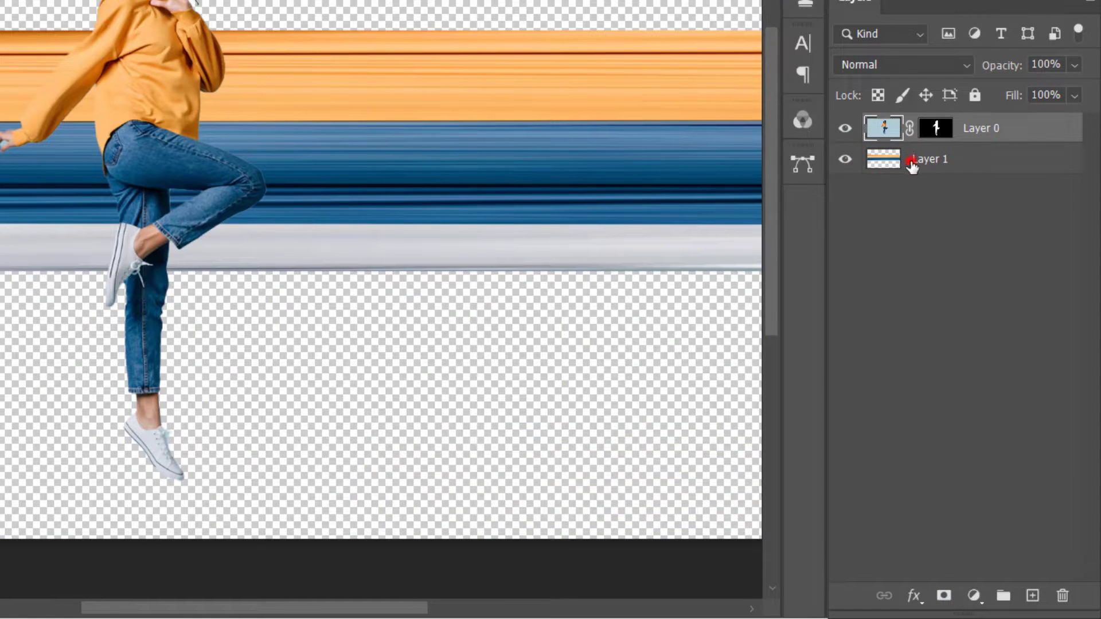
click(911, 164)
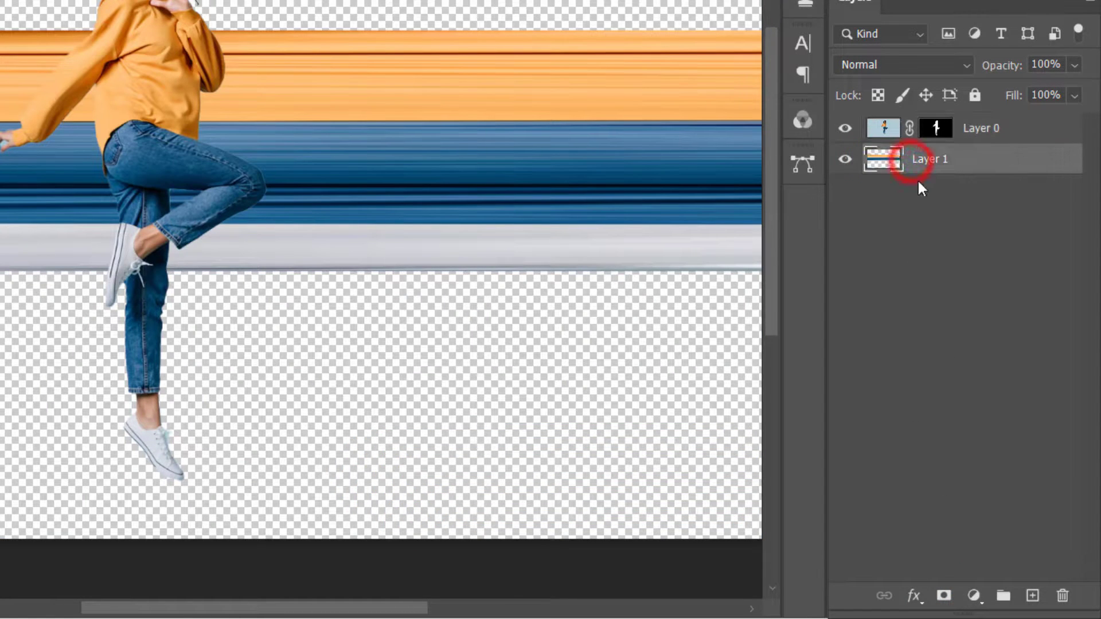
- Add a Solid Color fill sampled from the sweater (d36b02) beneath Layer 1
click(973, 596)
click(975, 217)
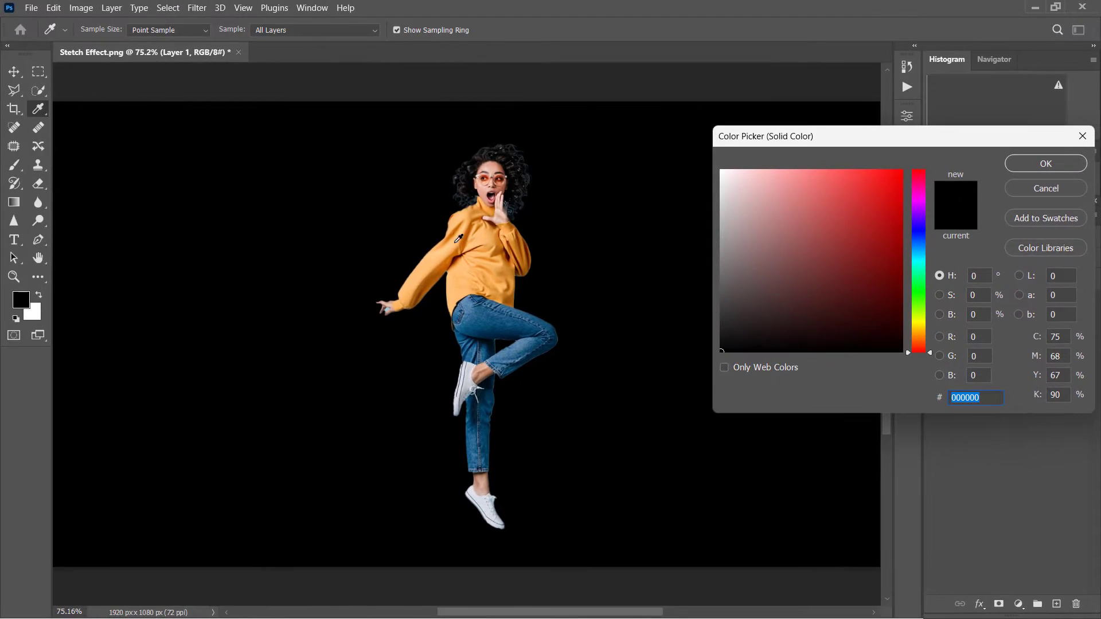
click(449, 237)
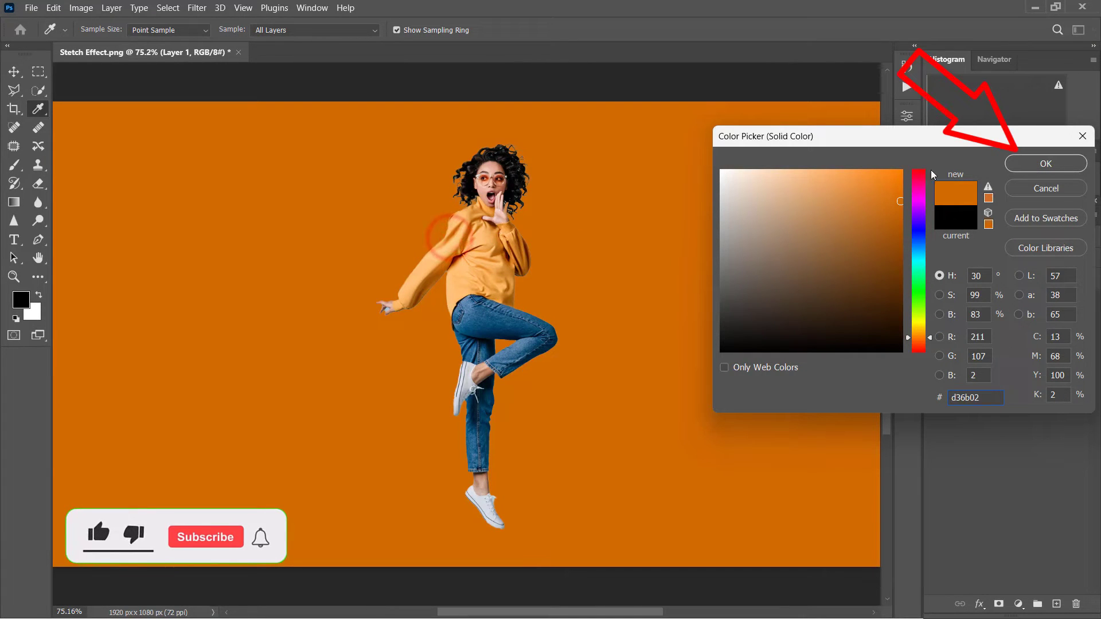
click(1047, 165)
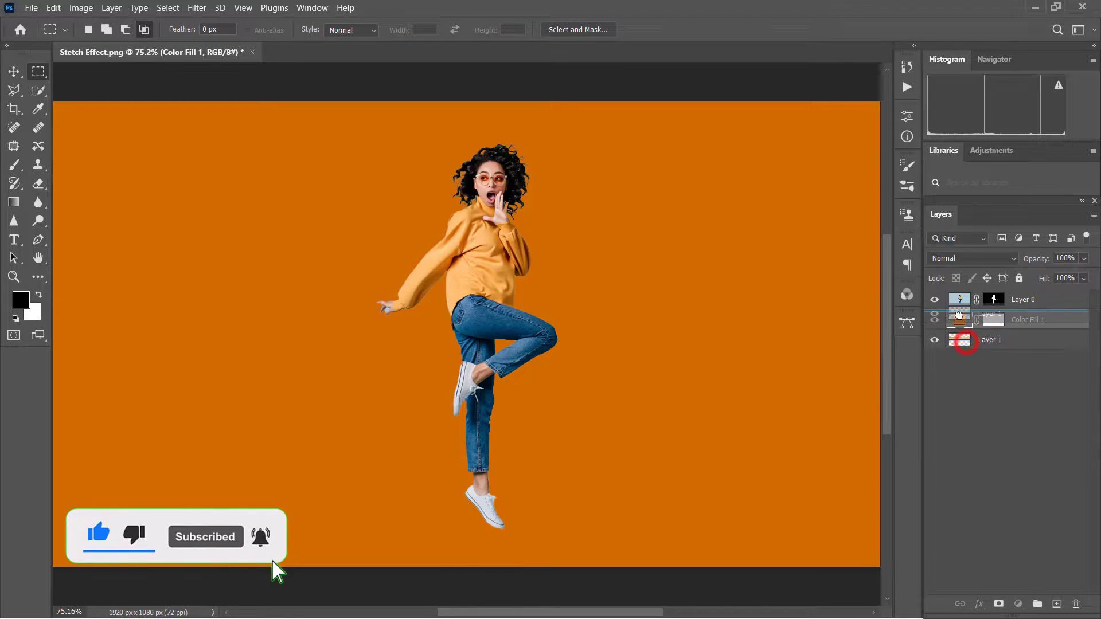
drag(966, 344, 966, 347)
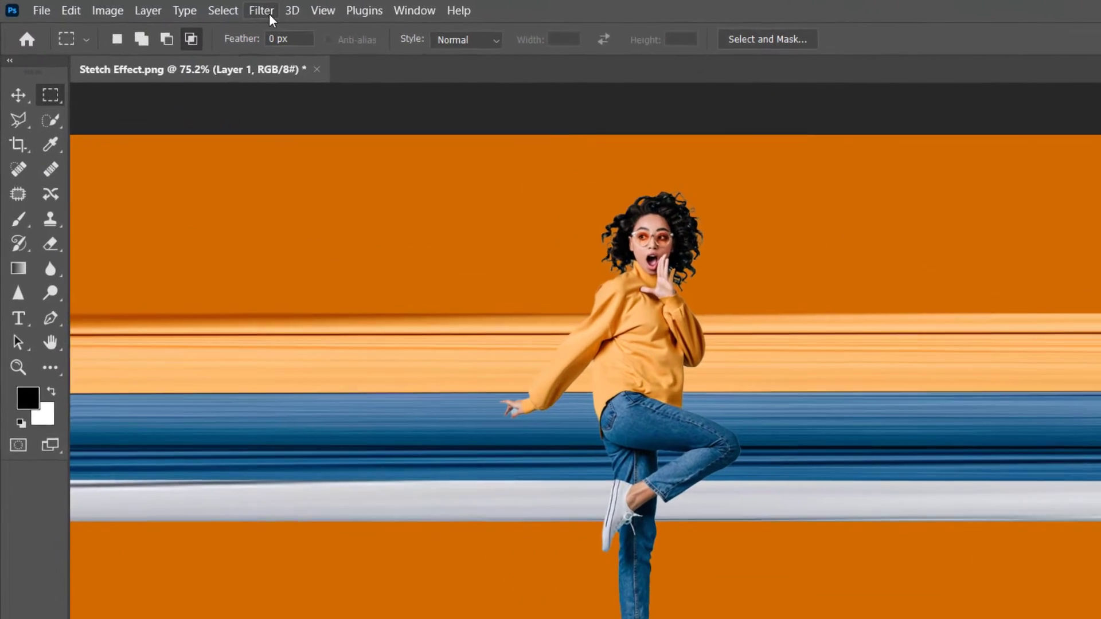
- Apply Polar Coordinates (Rectangular to Polar) to the Layer 1 streaks
click(197, 8)
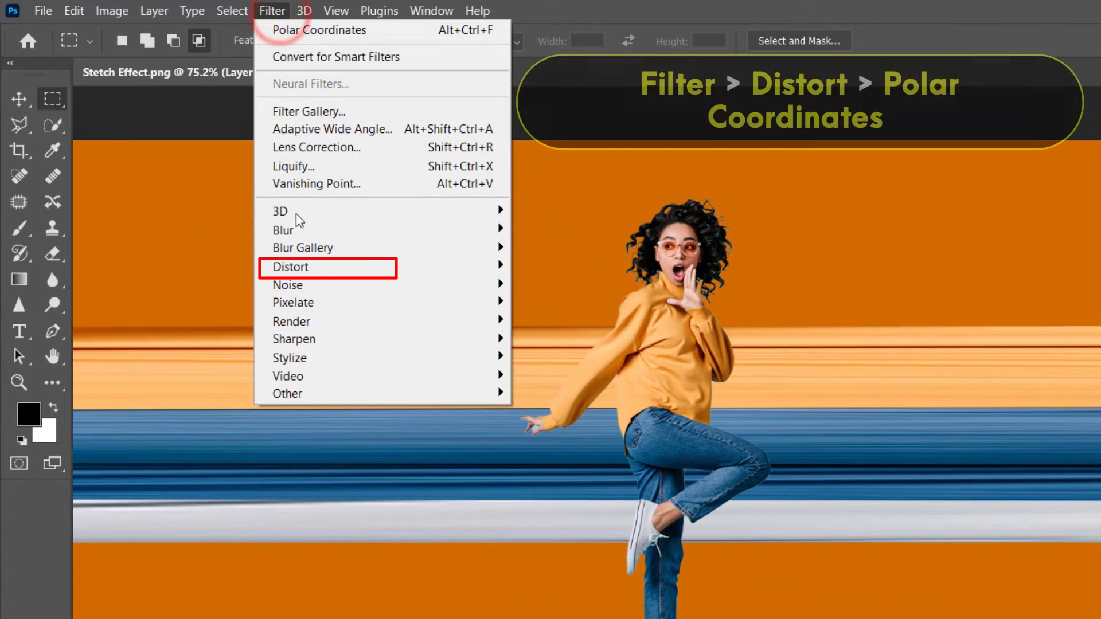
mouse_move(290, 266)
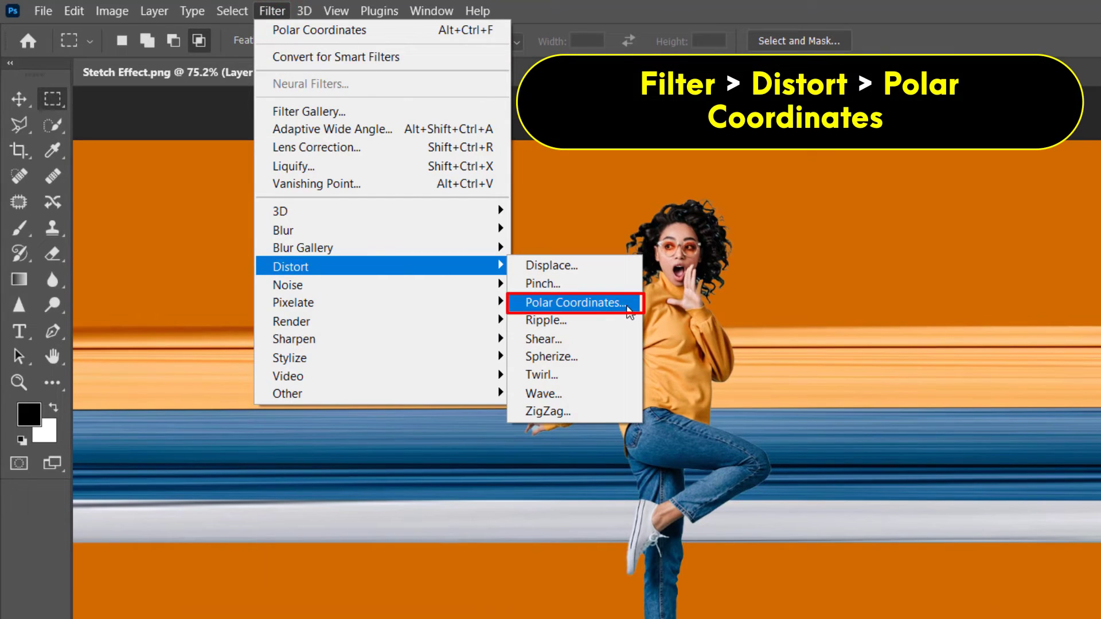
click(628, 308)
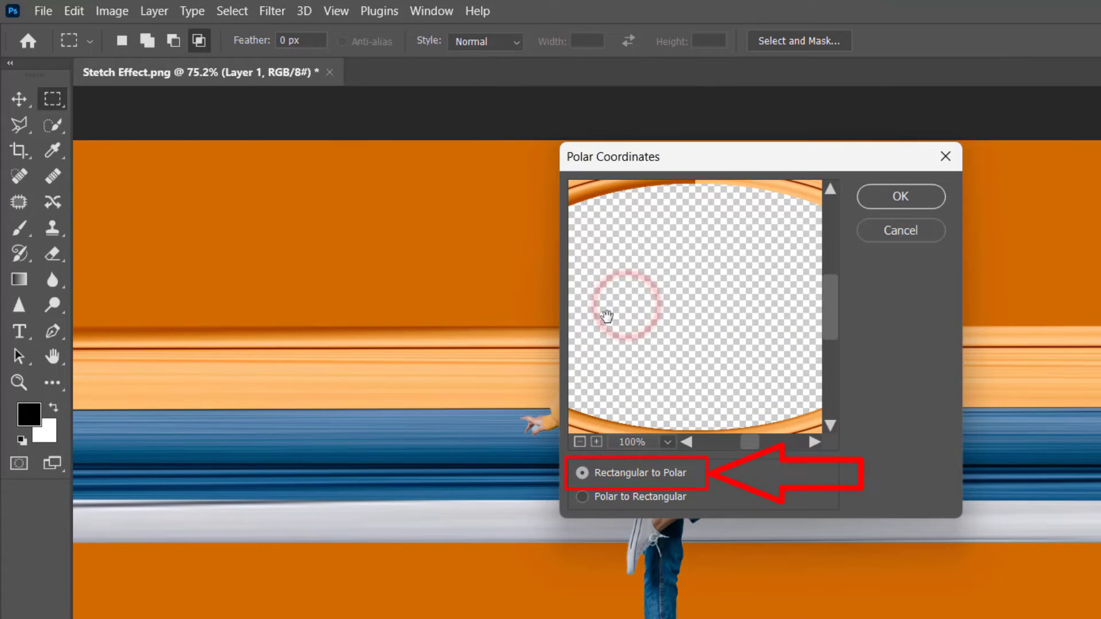
click(579, 442)
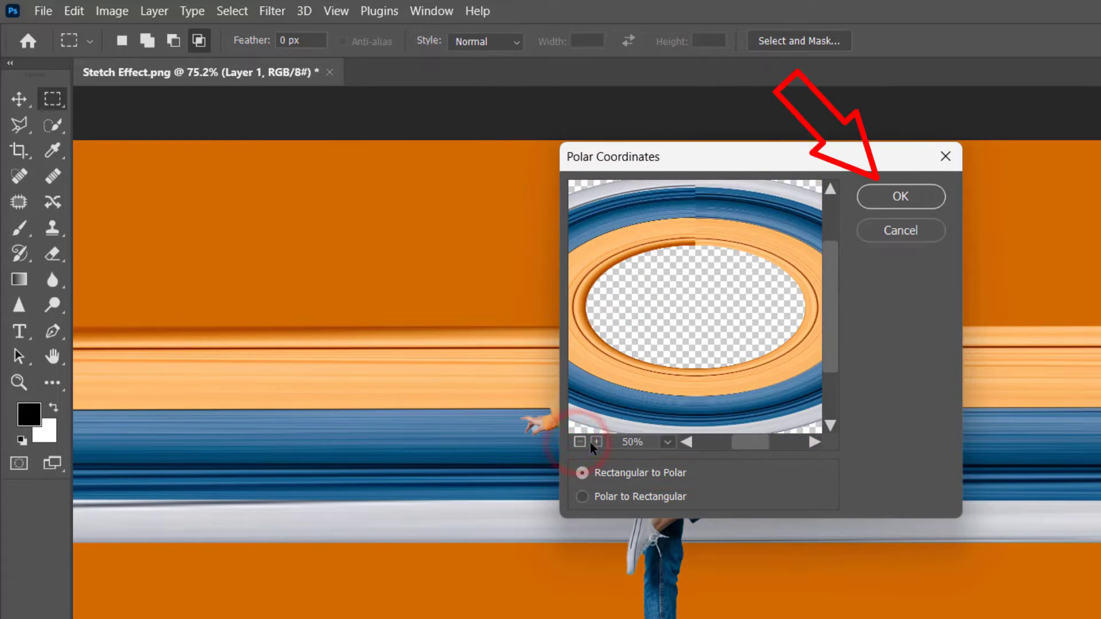
click(899, 196)
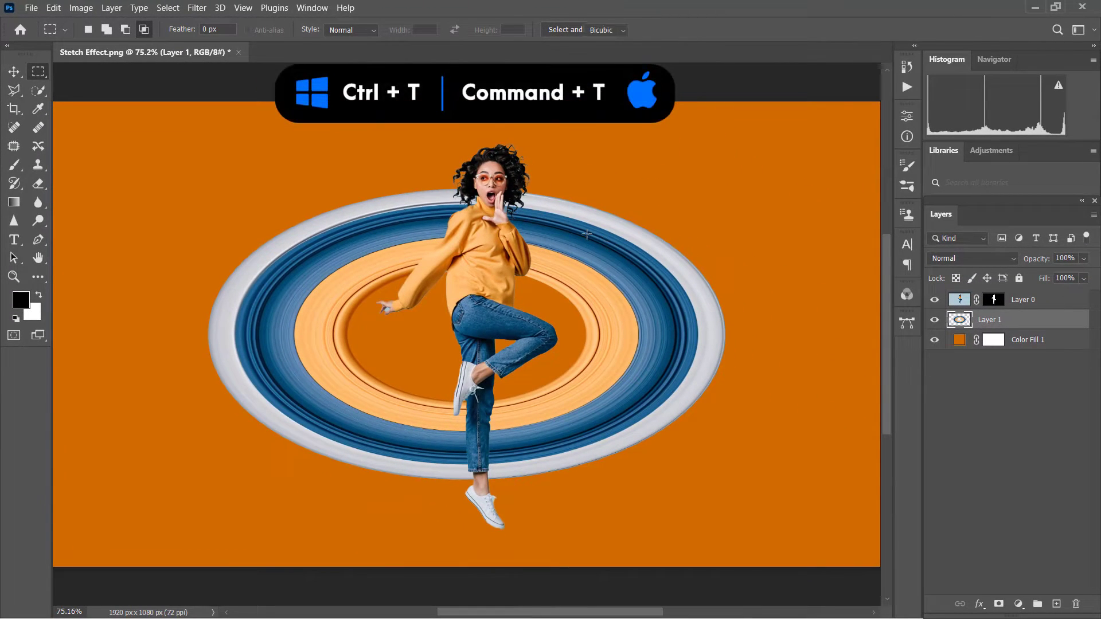
- Transform the ring to 87.34% width and 129.33% height and commit
key(ctrl+t)
drag(465, 189, 465, 148)
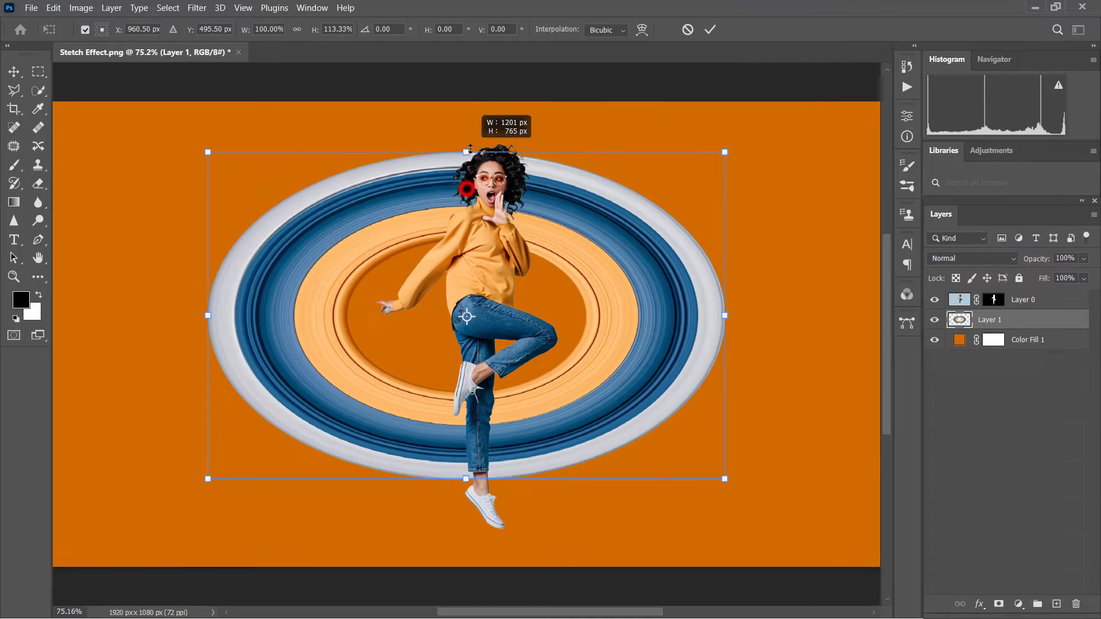
drag(208, 313, 267, 313)
drag(496, 479, 497, 523)
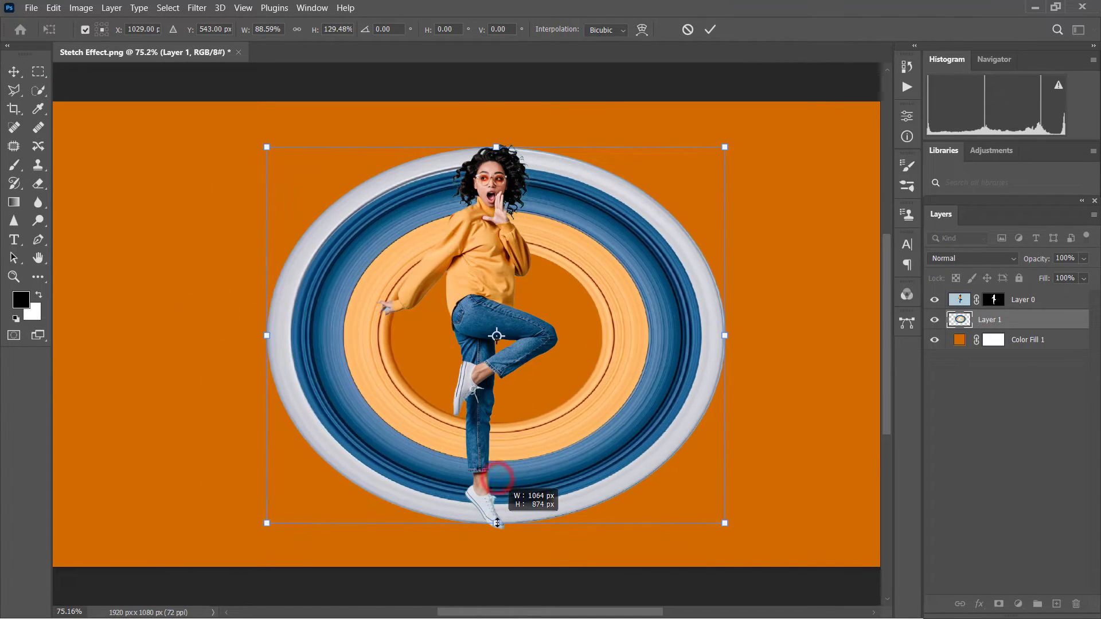
key(ctrl+plus)
drag(764, 378, 755, 378)
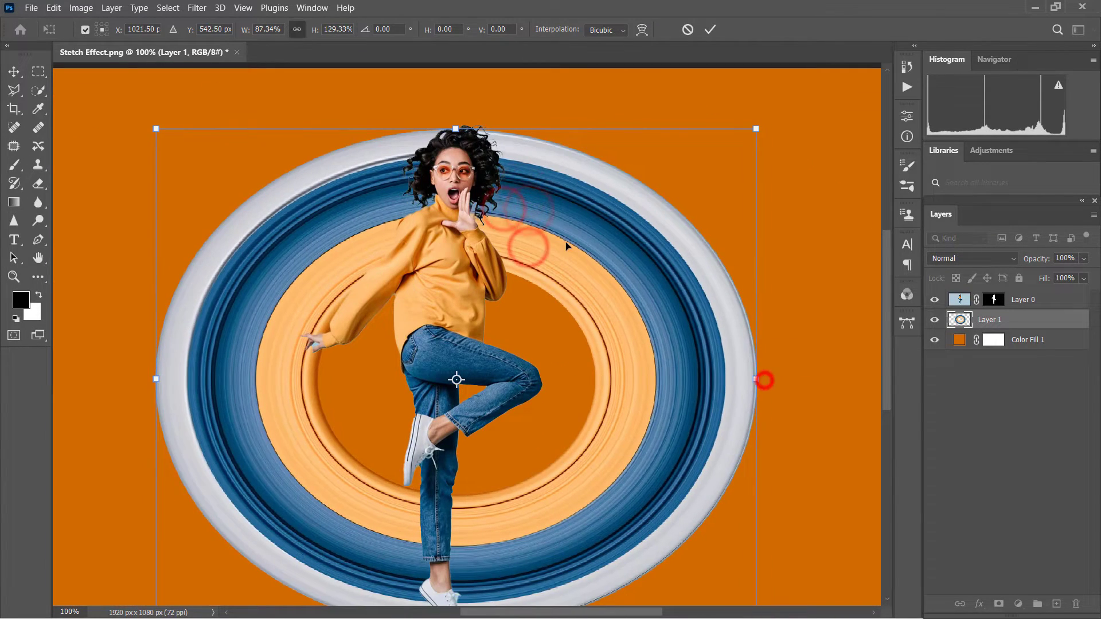
scroll(764, 378, down, 1)
key(ctrl+0)
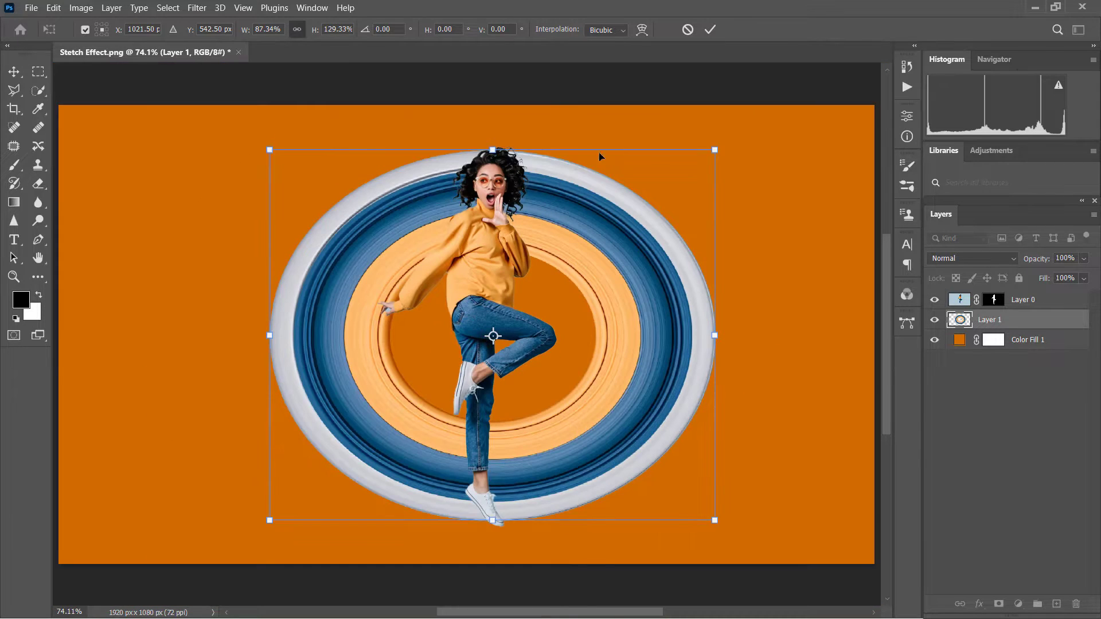
click(710, 32)
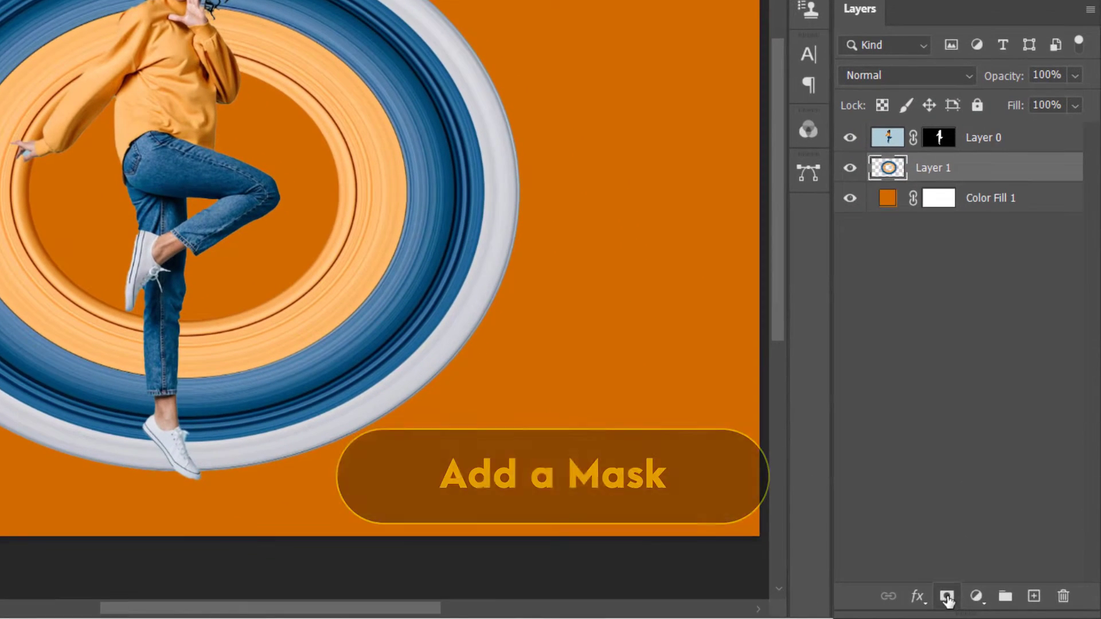
- Add a layer mask to Layer 1 and set a black brush at 100% hardness, 37 px
click(946, 597)
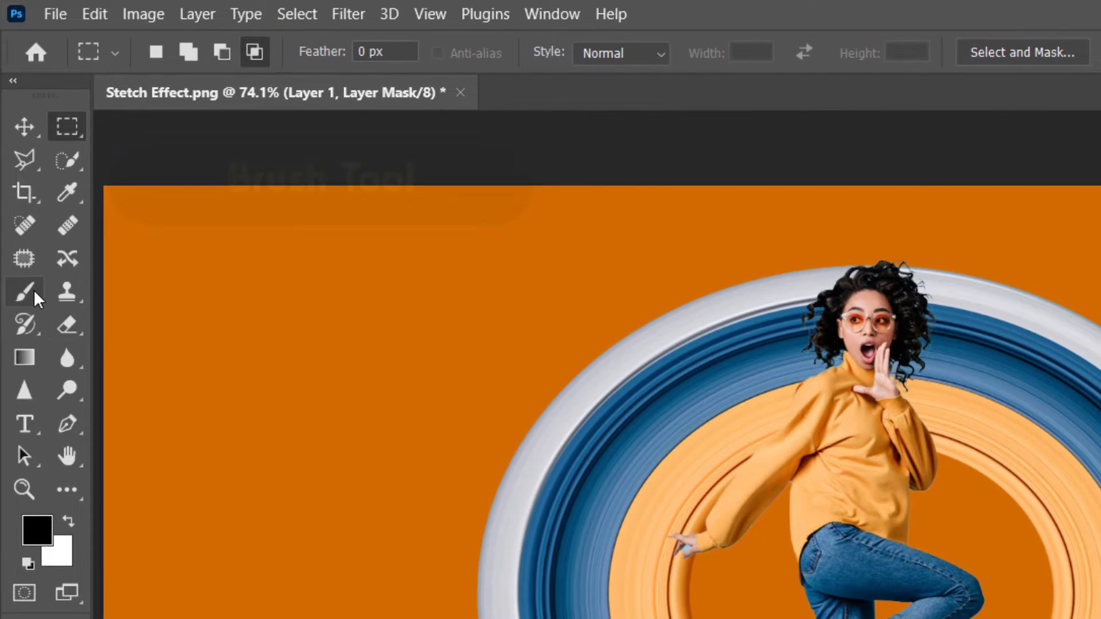
click(24, 292)
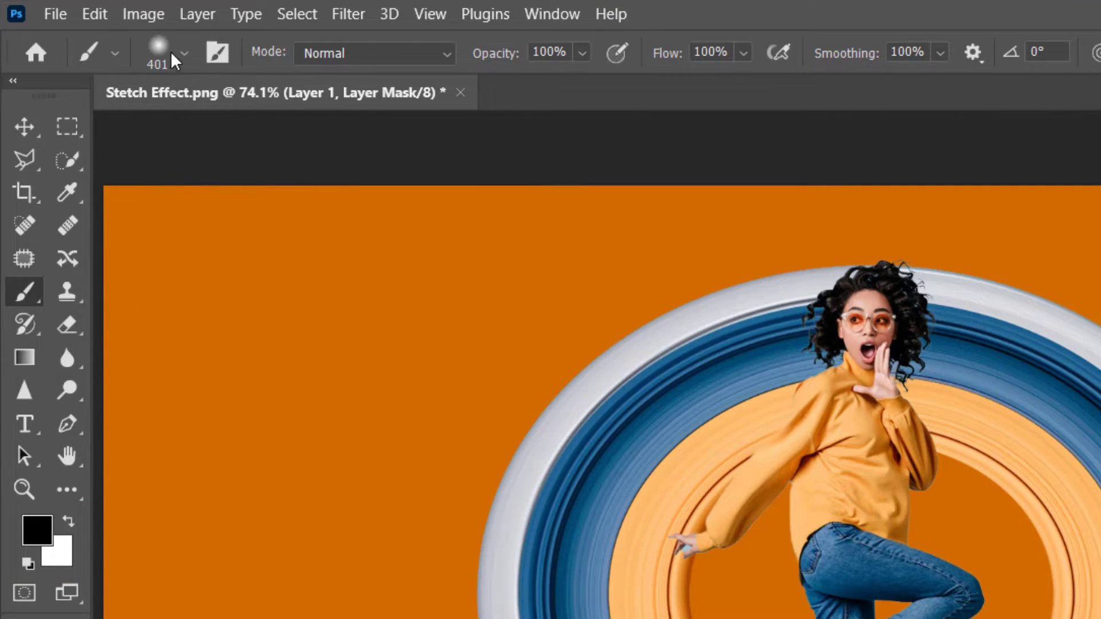
click(184, 52)
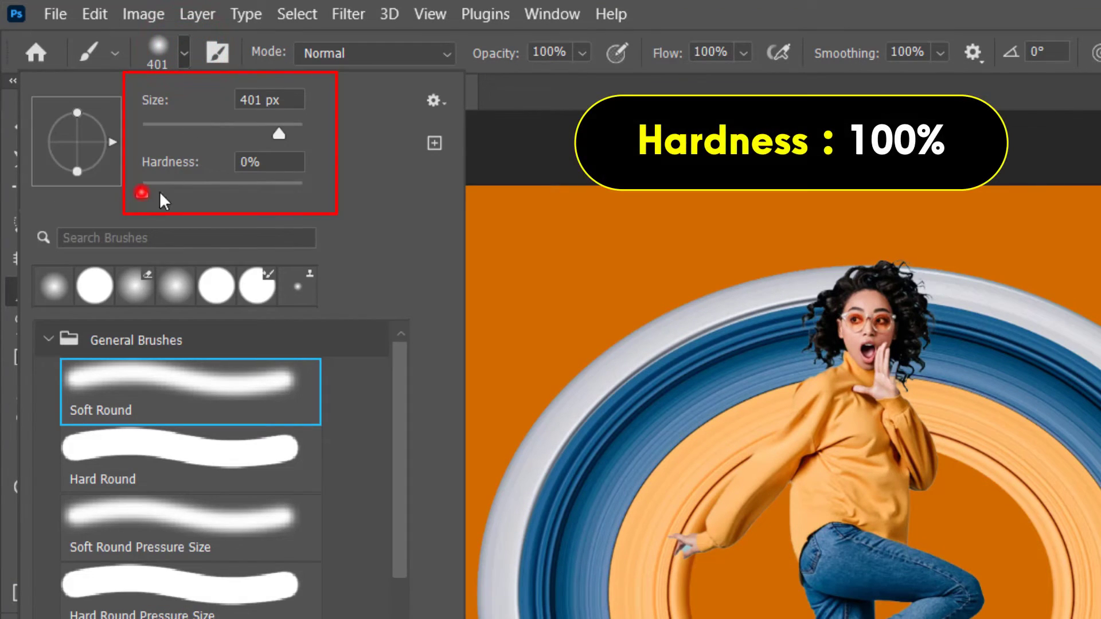
drag(277, 133, 170, 128)
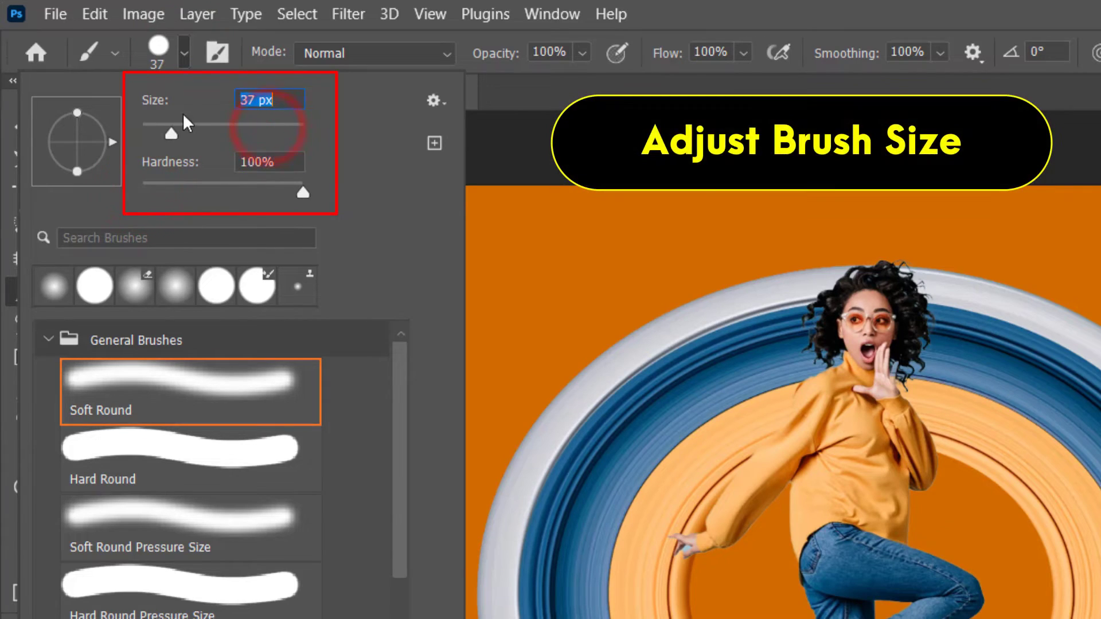
click(185, 54)
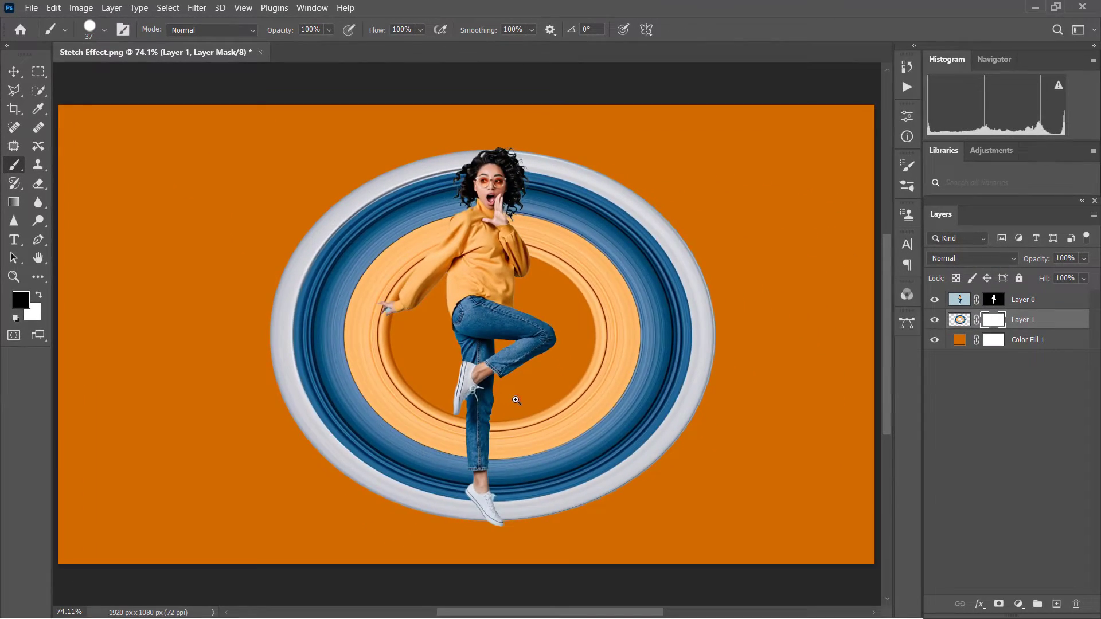
- Paint the mask to hide the ring strip beside her leg and the ring's right side
drag(516, 398, 524, 397)
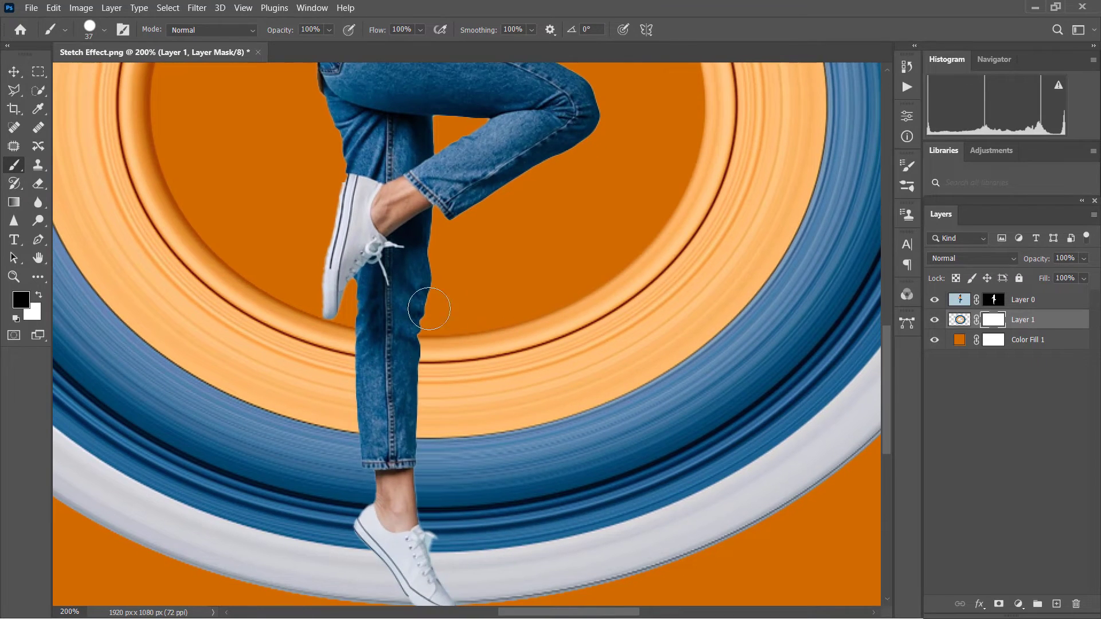
mouse_move(429, 309)
mouse_down()
mouse_move(441, 516)
mouse_move(437, 290)
mouse_move(504, 528)
mouse_up()
scroll(434, 501, down, 2)
key(ctrl+minus)
key(ctrl+minus)
key(ctrl+minus)
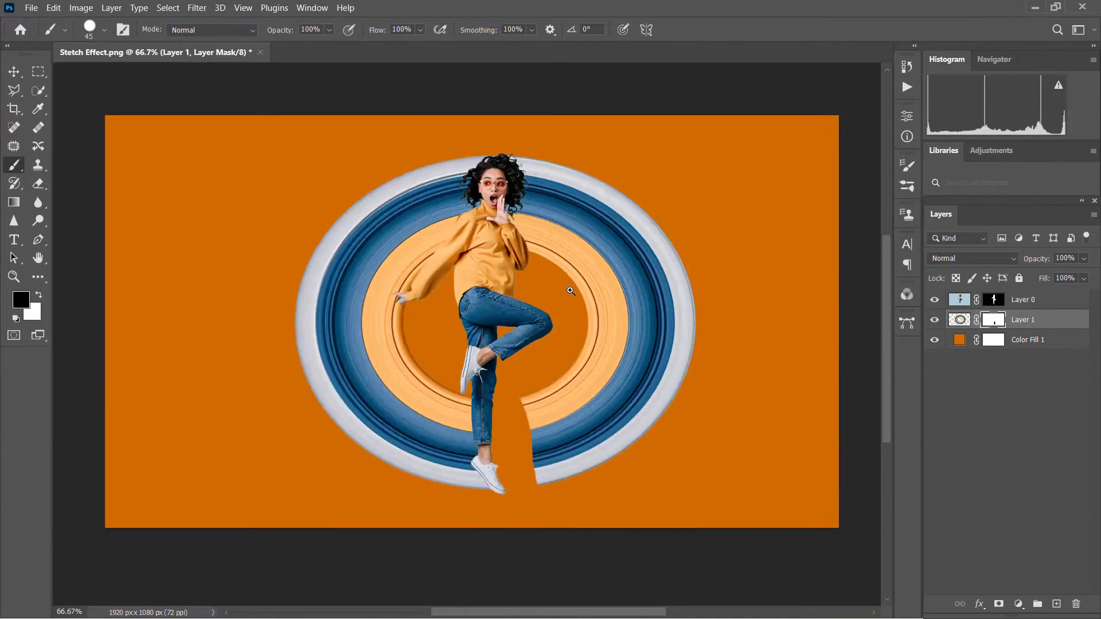
key(ctrl+plus)
key(bracketright)
key(bracketright)
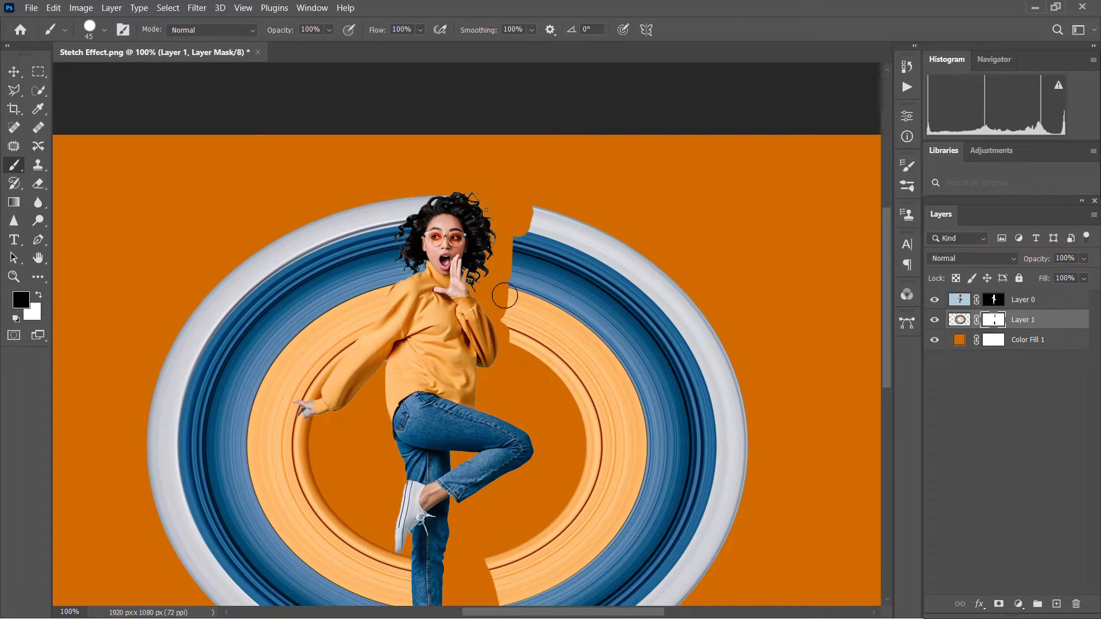
drag(532, 243, 582, 258)
key(bracketright)
key(bracketright)
key(bracketright)
drag(583, 315, 665, 458)
scroll(665, 458, down, 2)
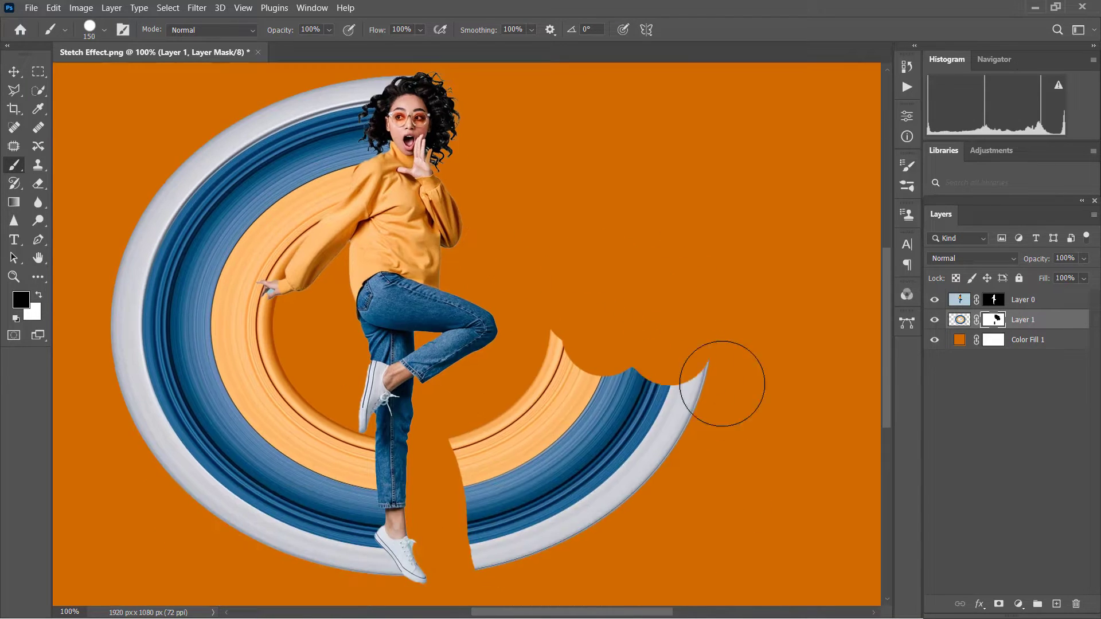
mouse_move(725, 380)
mouse_down()
mouse_move(679, 455)
mouse_move(511, 533)
mouse_move(522, 359)
mouse_up()
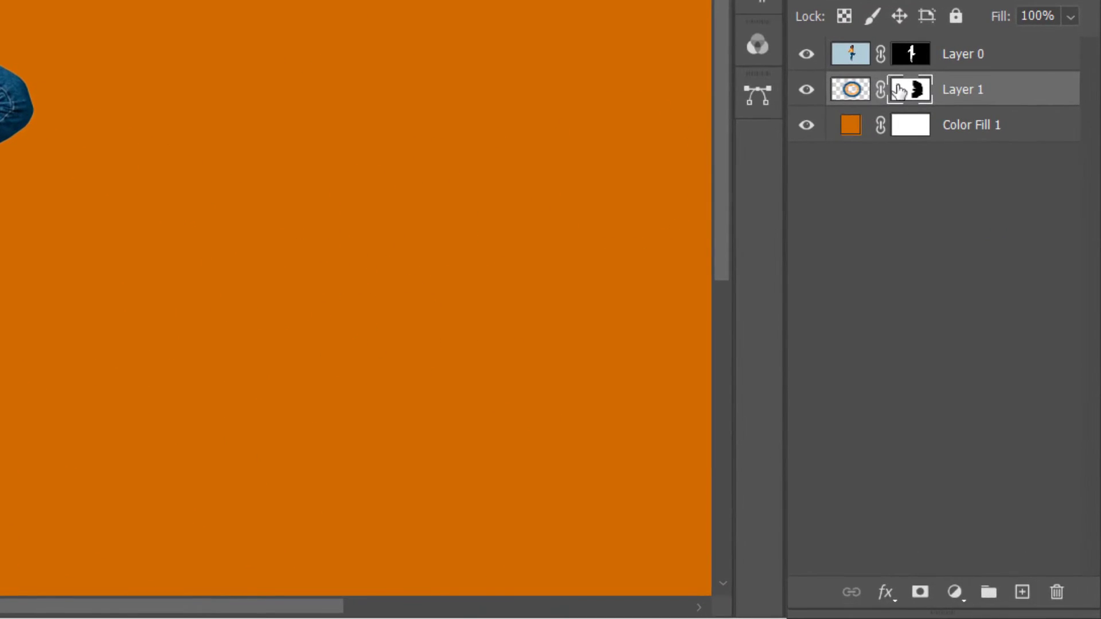
- Give Layer 0 a Drop Shadow: 27% opacity, 90° angle, 10 px distance, 14% spread, 11 px size
click(916, 54)
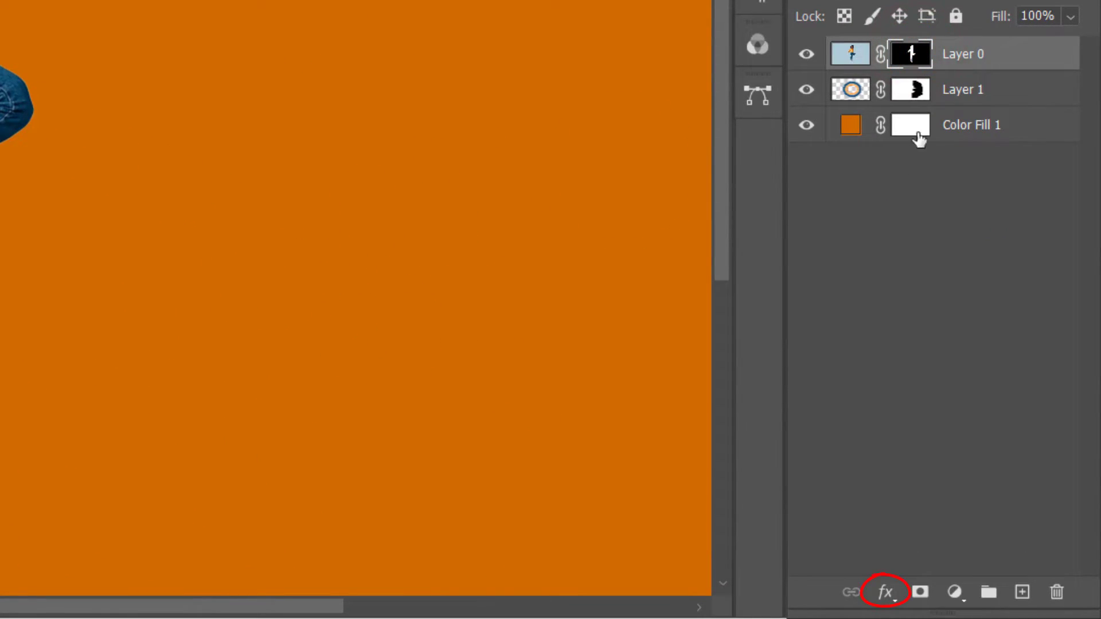
click(884, 594)
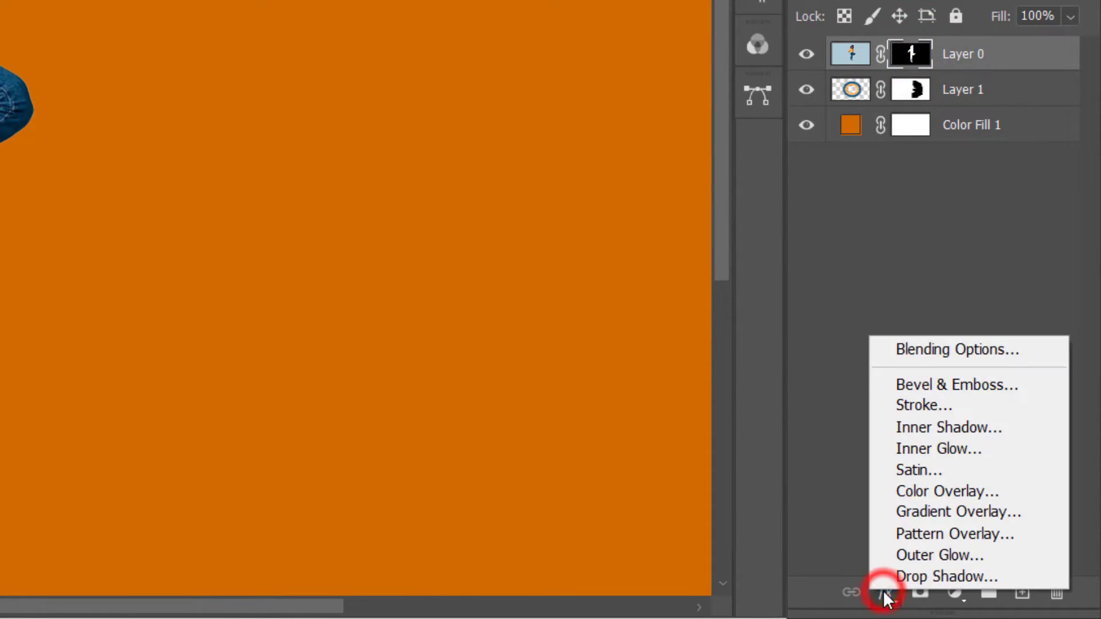
click(1024, 577)
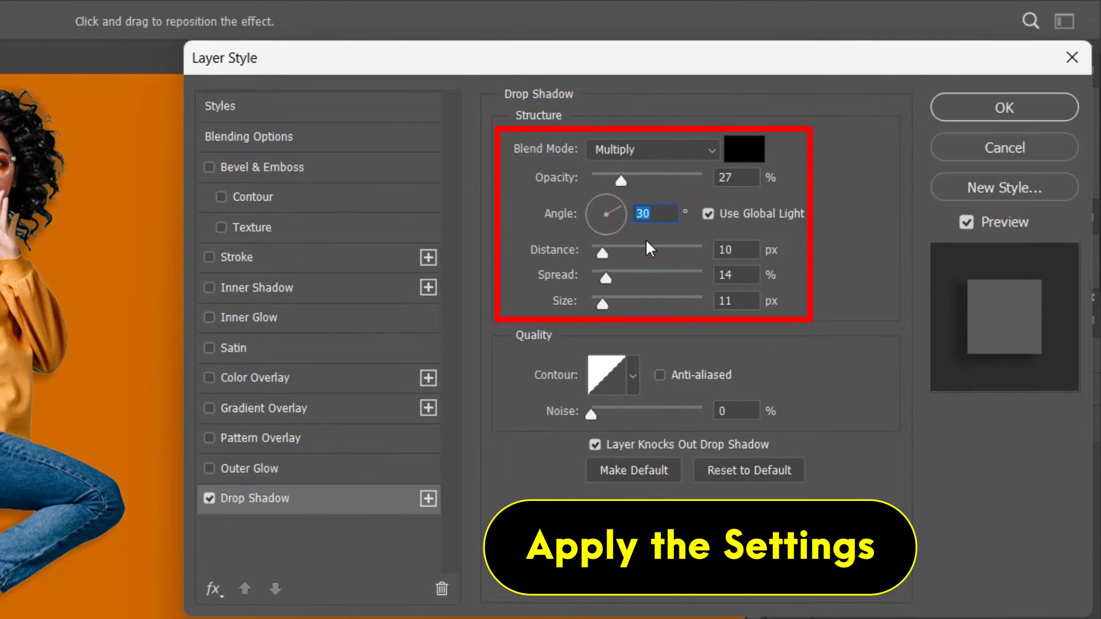
text(90)
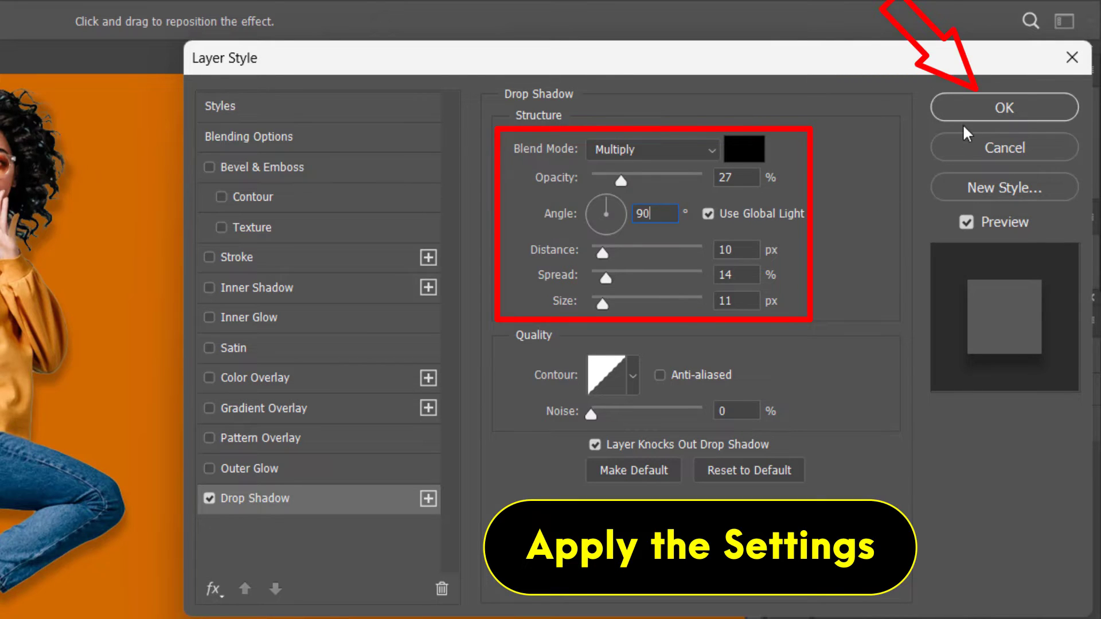
click(975, 114)
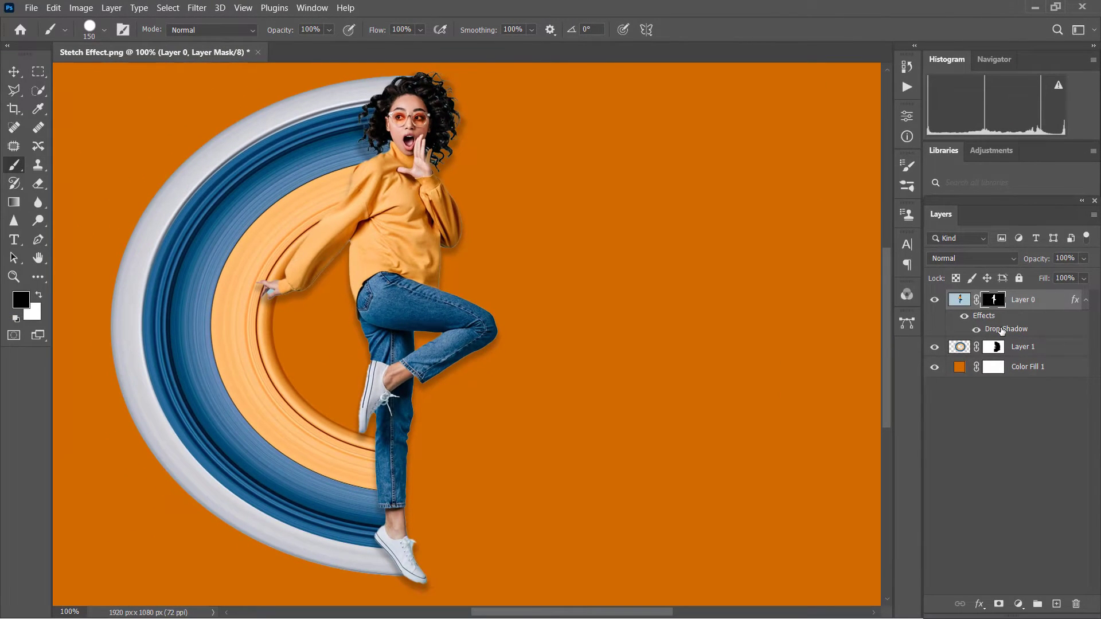
- Split the woman's drop shadow onto its own layer and add a mask to it
right_click(1002, 330)
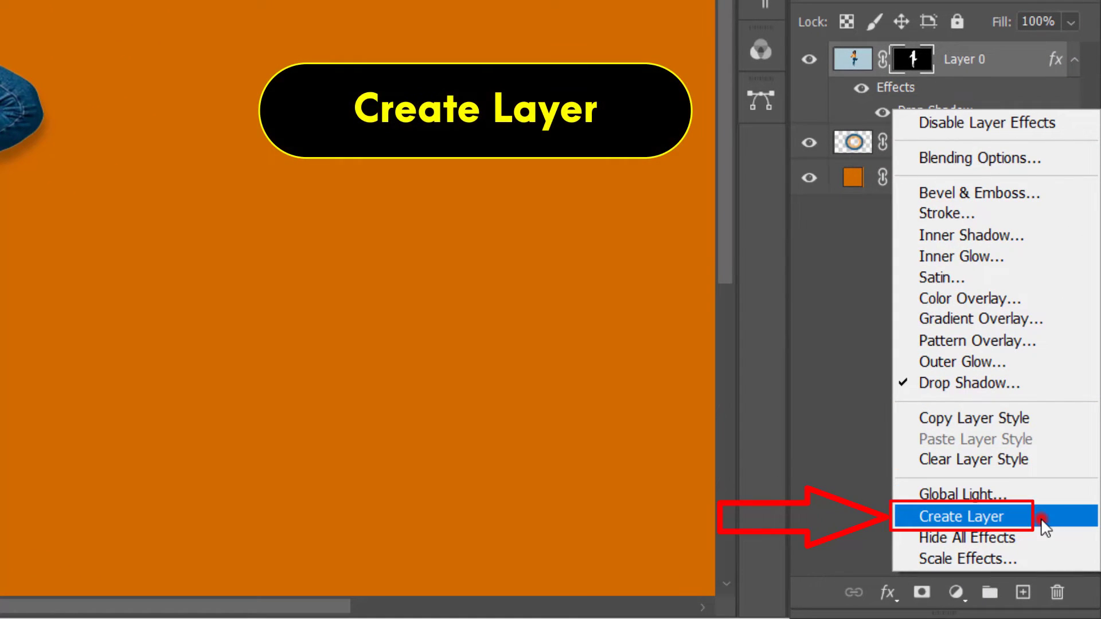
click(1039, 518)
click(950, 100)
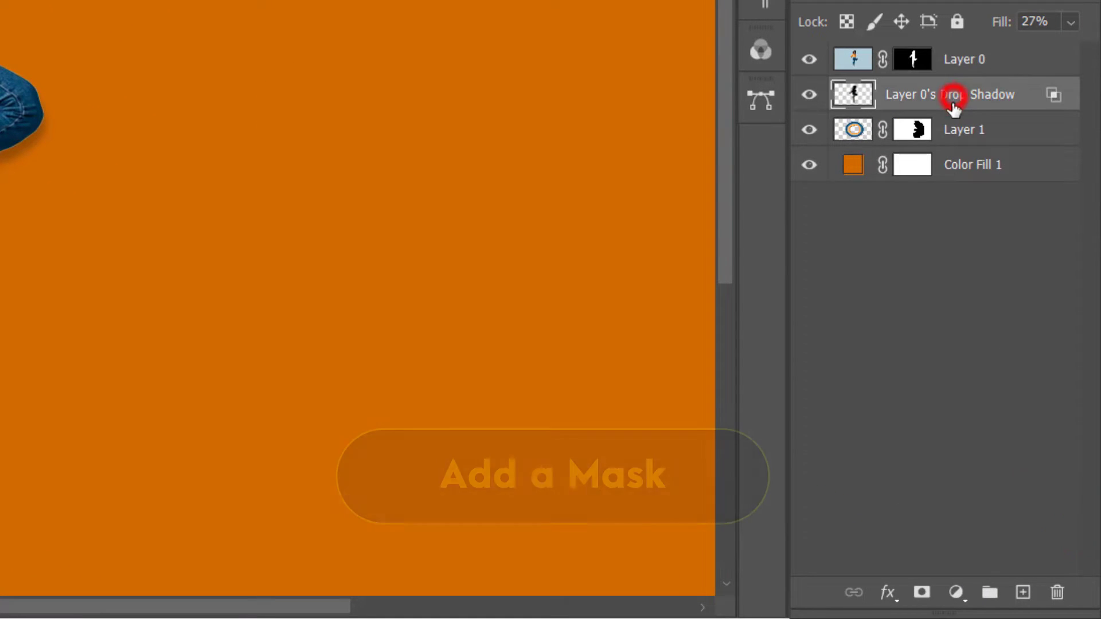
click(921, 593)
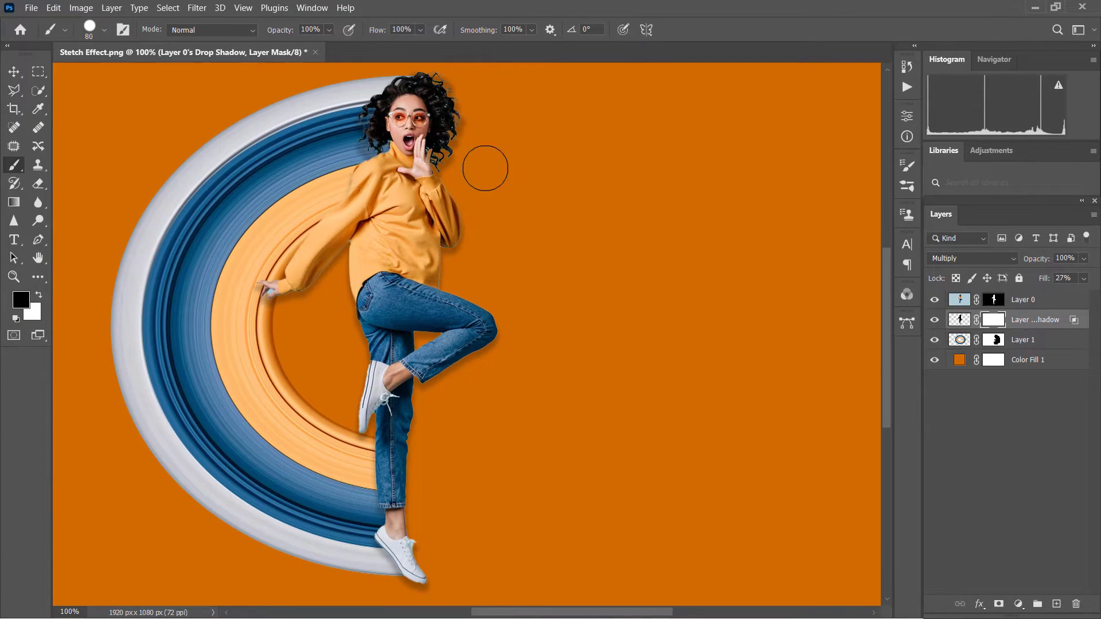
- Paint away parts of the shadow mask with 30–50 px brushes, then fit the image on screen
key(ctrl+plus)
key(bracketleft)
key(bracketleft)
key(bracketleft)
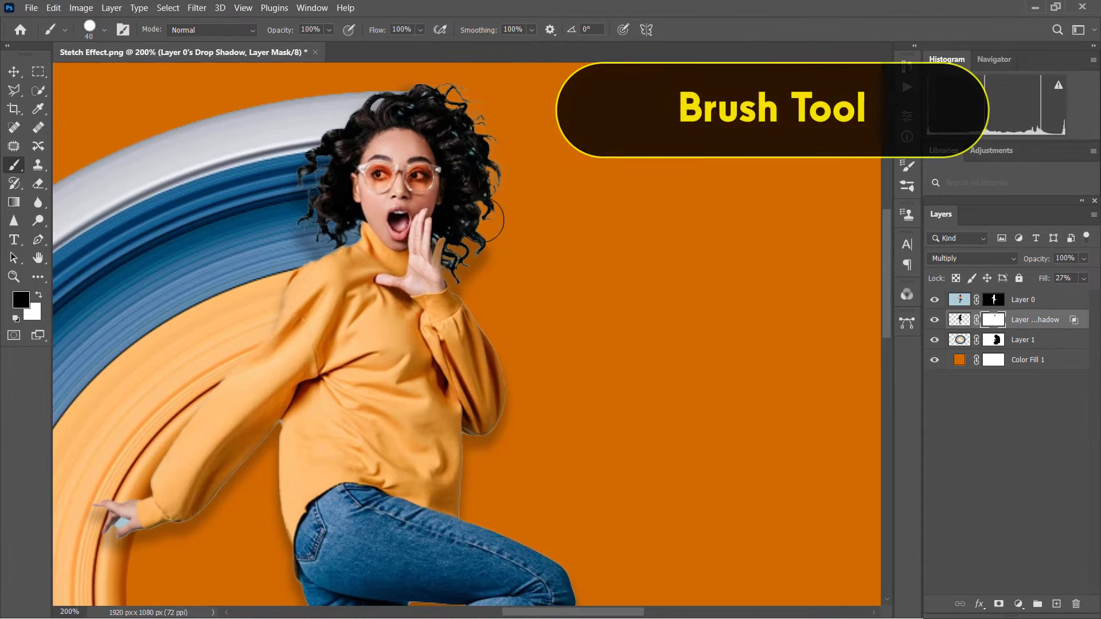
key(bracketleft)
drag(497, 336, 517, 376)
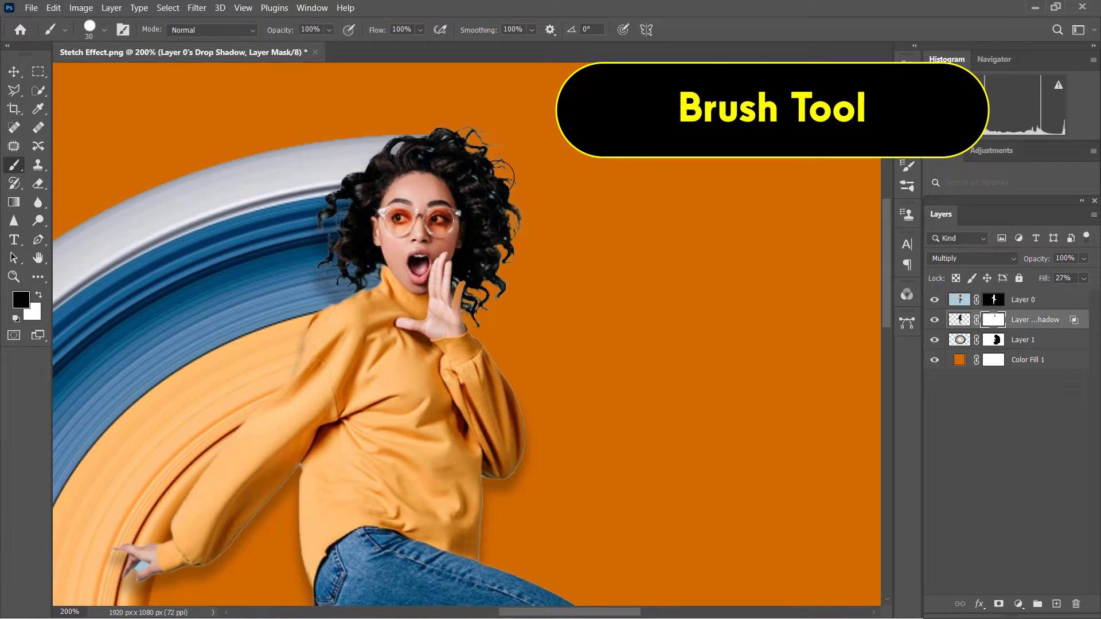
key(bracketright)
key(bracketright)
scroll(504, 260, down, 3)
scroll(511, 471, down, 4)
scroll(546, 418, down, 4)
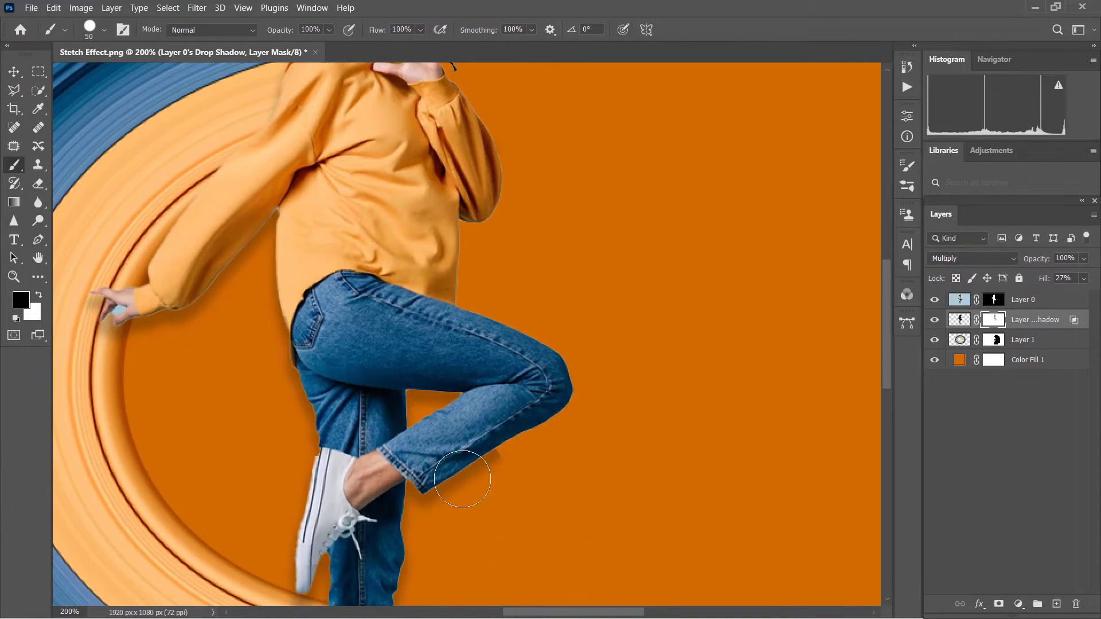
scroll(420, 408, down, 5)
scroll(438, 361, down, 4)
scroll(425, 474, down, 2)
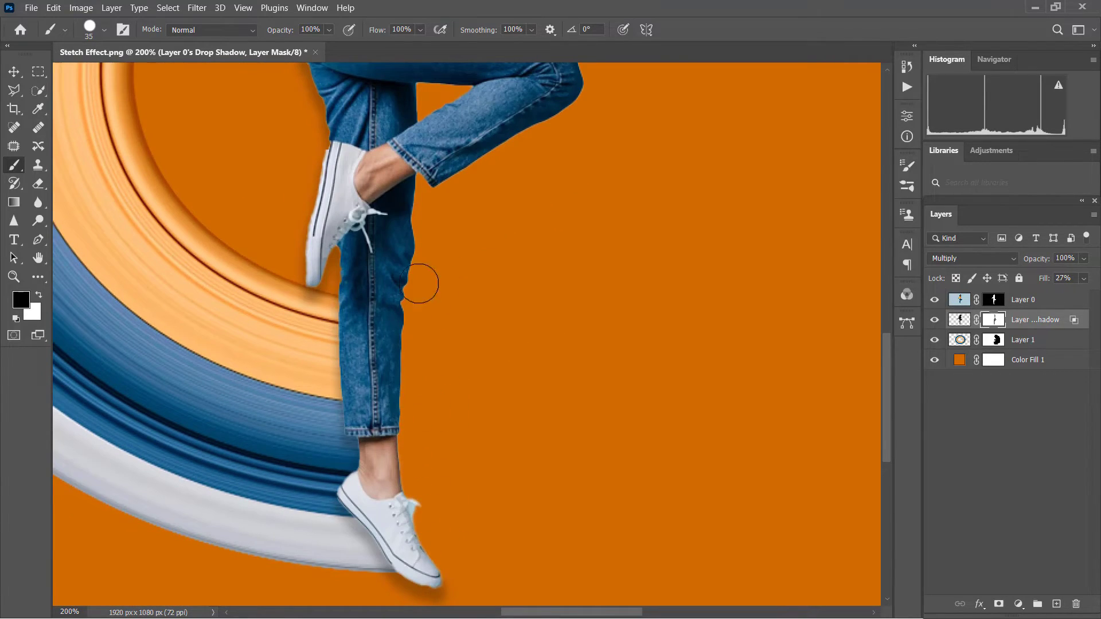
key(ctrl+0)
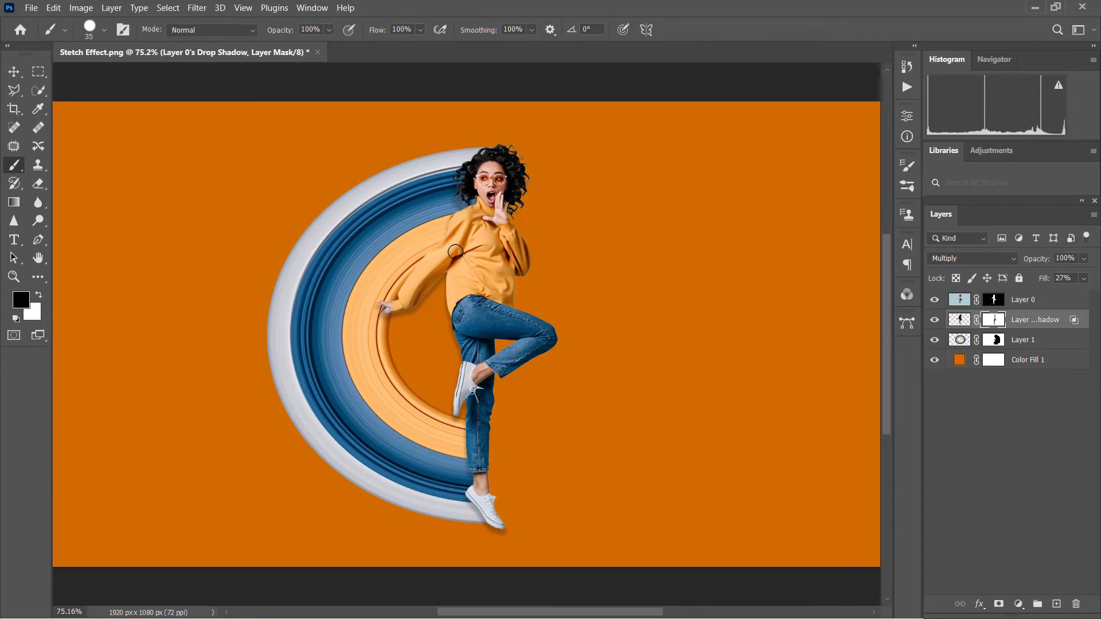
- Paint black on the shadow mask outside the ring so the shadow leaves the orange hollow
ctrl+click(961, 340)
key(ctrl+shift+i)
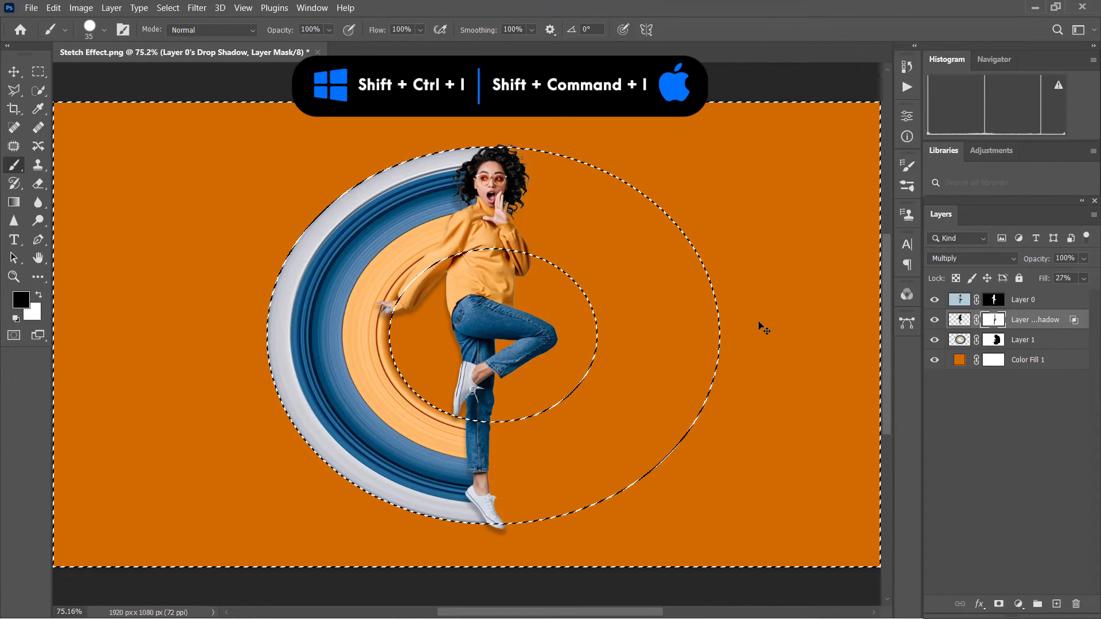
scroll(443, 309, up, 2)
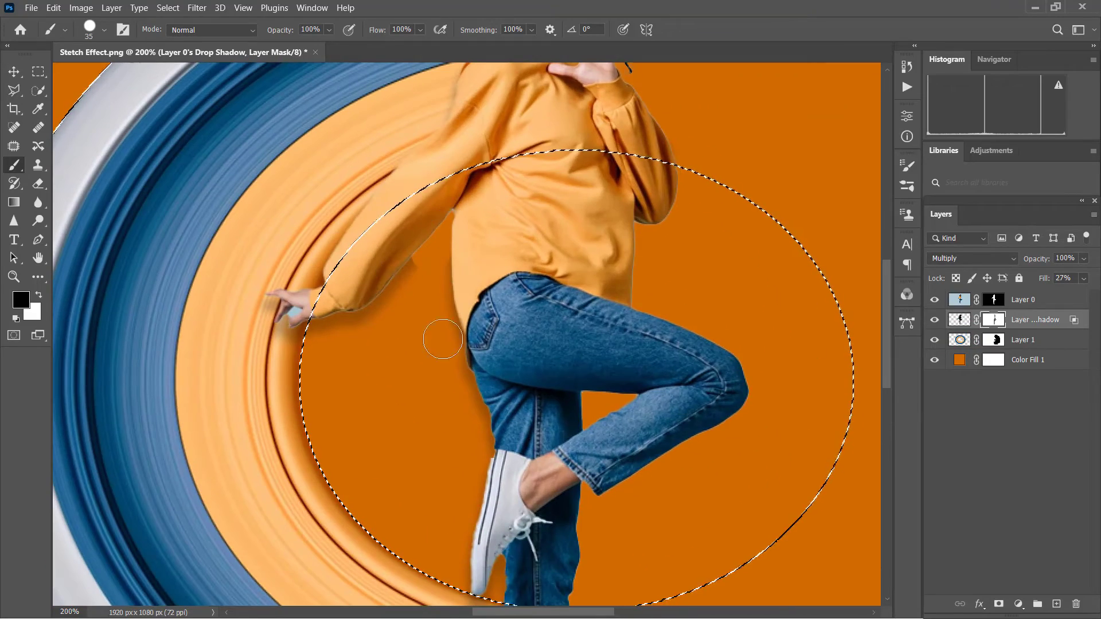
key(bracketright)
key(bracketright)
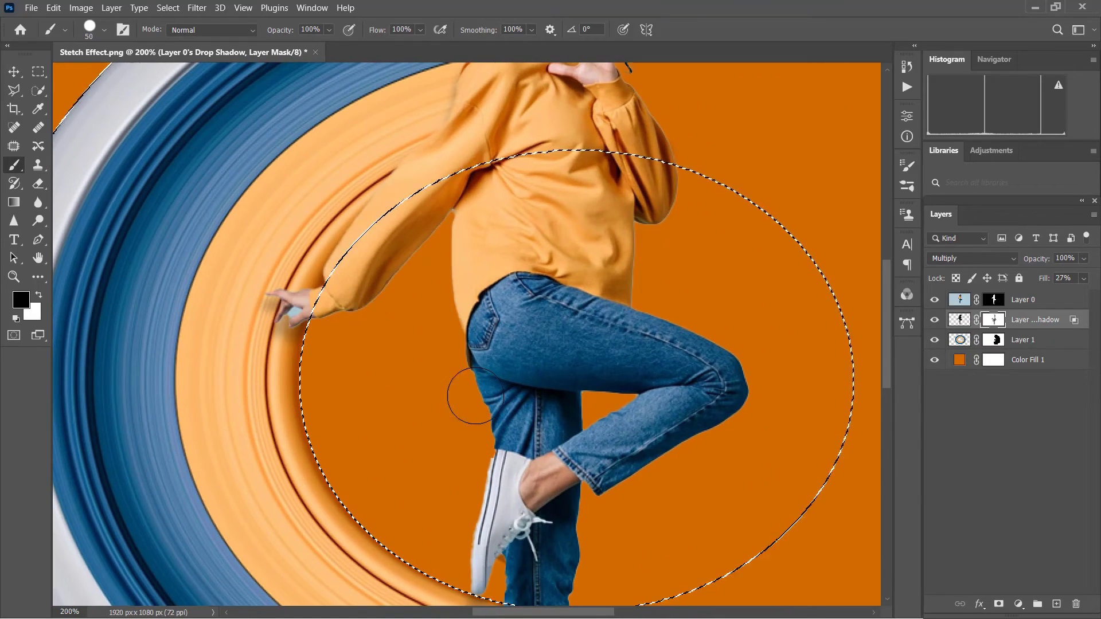
drag(466, 393, 450, 348)
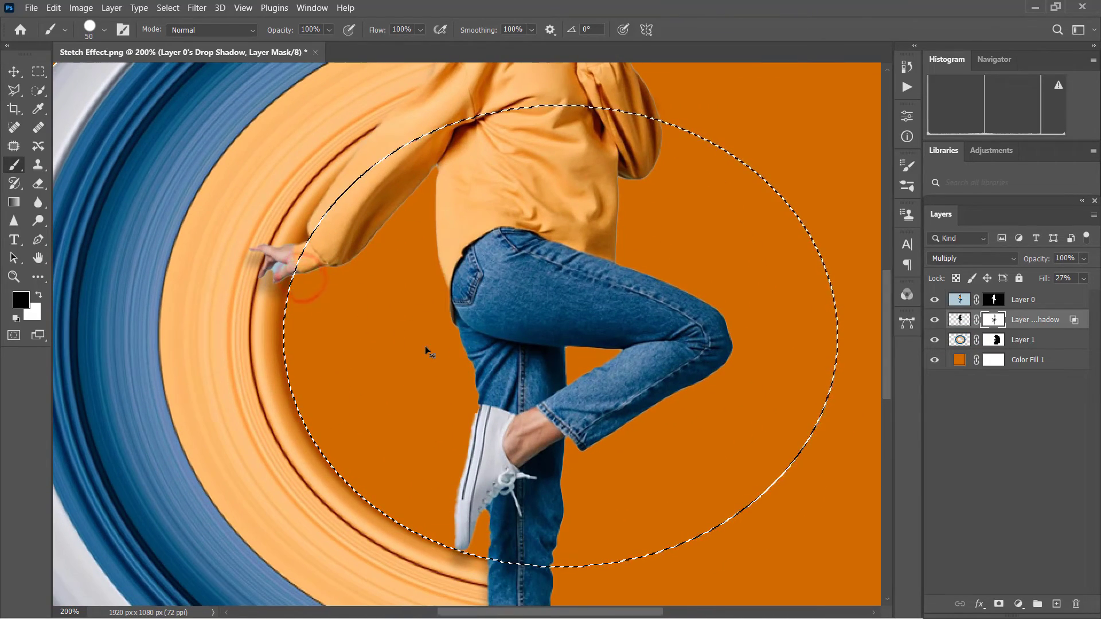
key(ctrl+0)
key(ctrl+d)
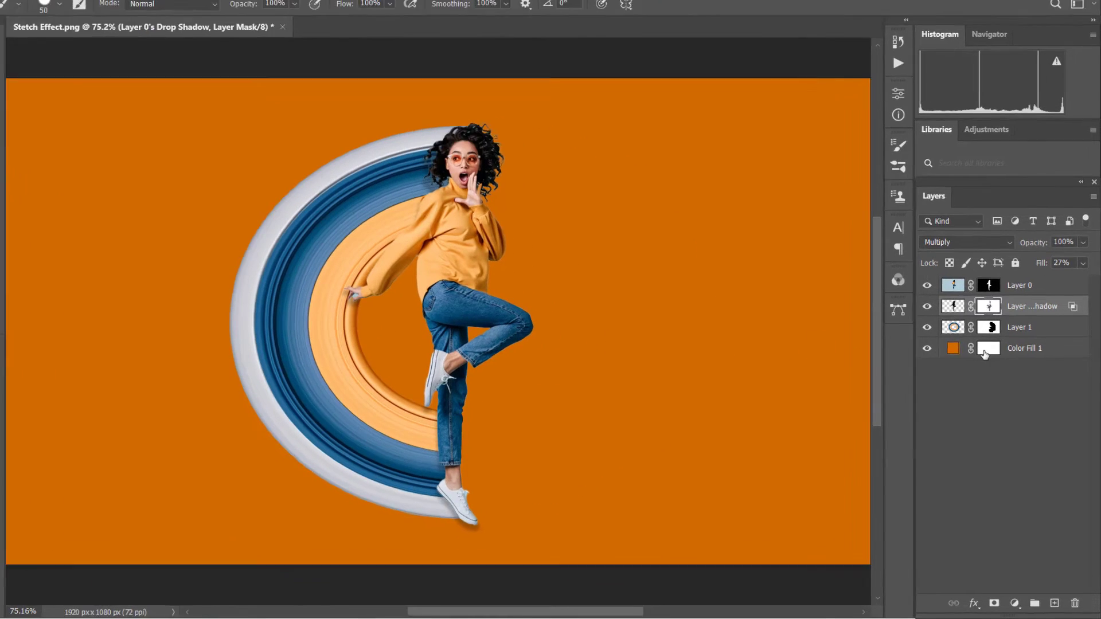
- Add an empty layer named Shadow directly above Color Fill 1
click(1012, 362)
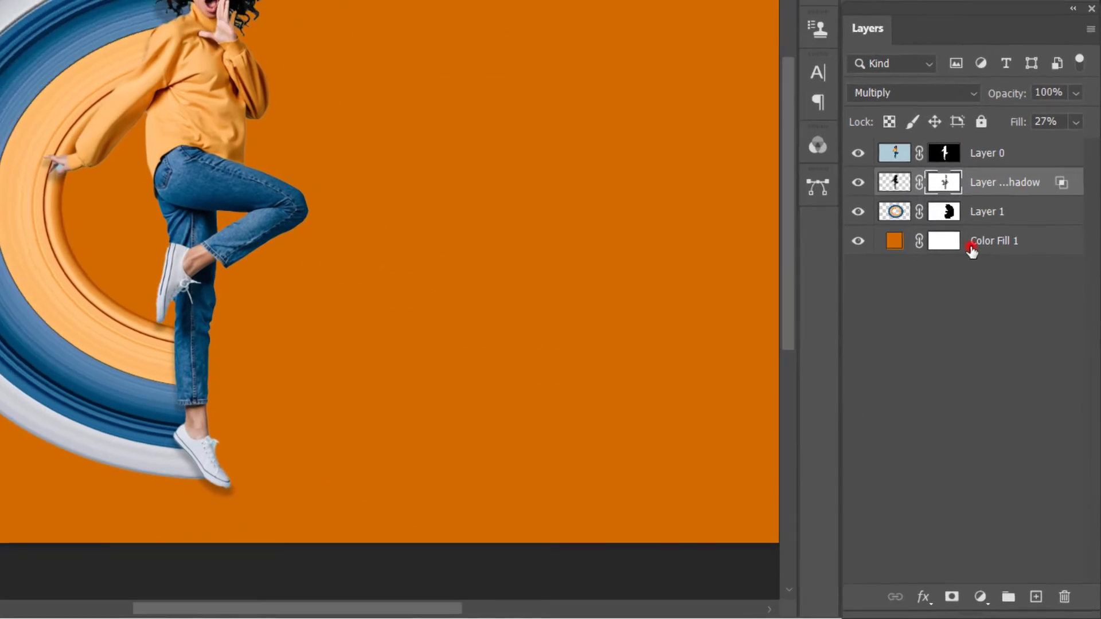
click(1031, 595)
text(Shadow)
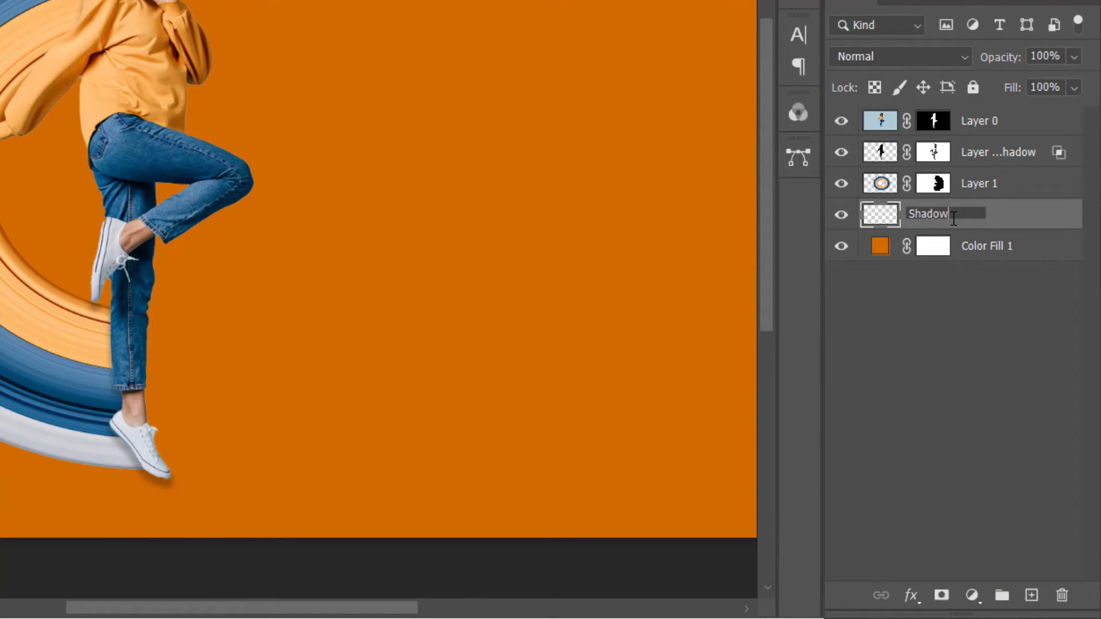
click(943, 324)
click(931, 215)
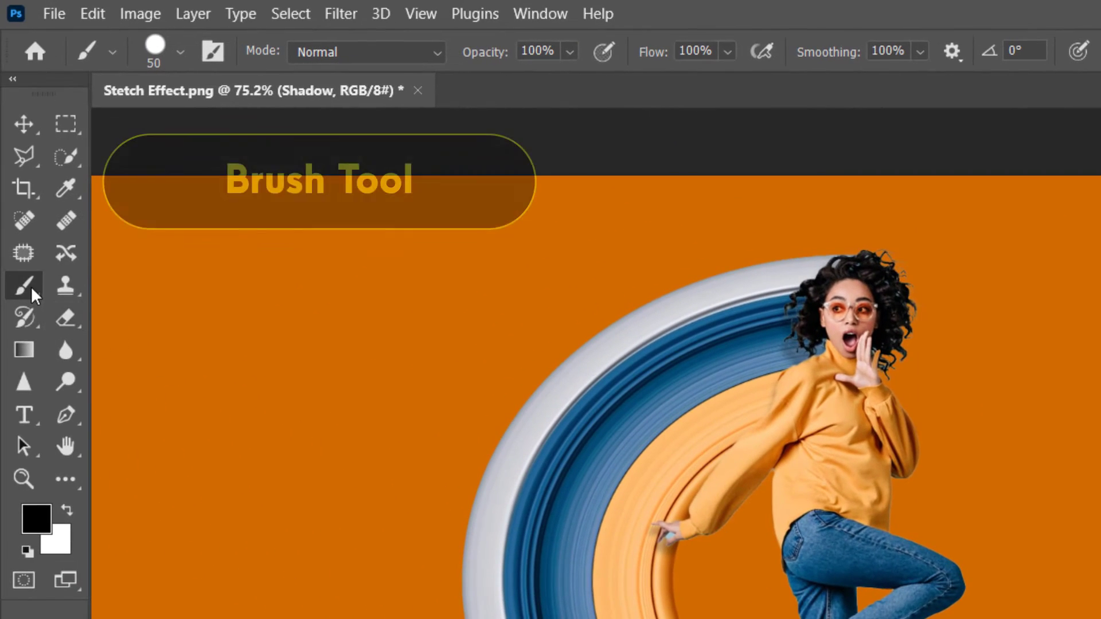
- Select the soft round Brush Tool and set its size to 417 px
right_click(27, 287)
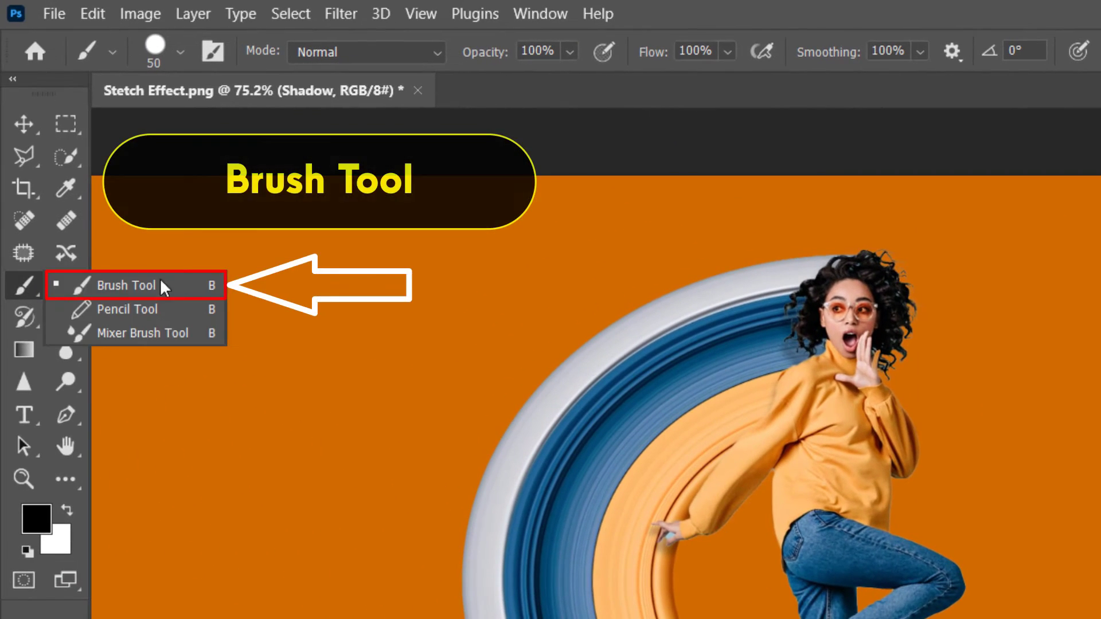
click(193, 278)
click(172, 51)
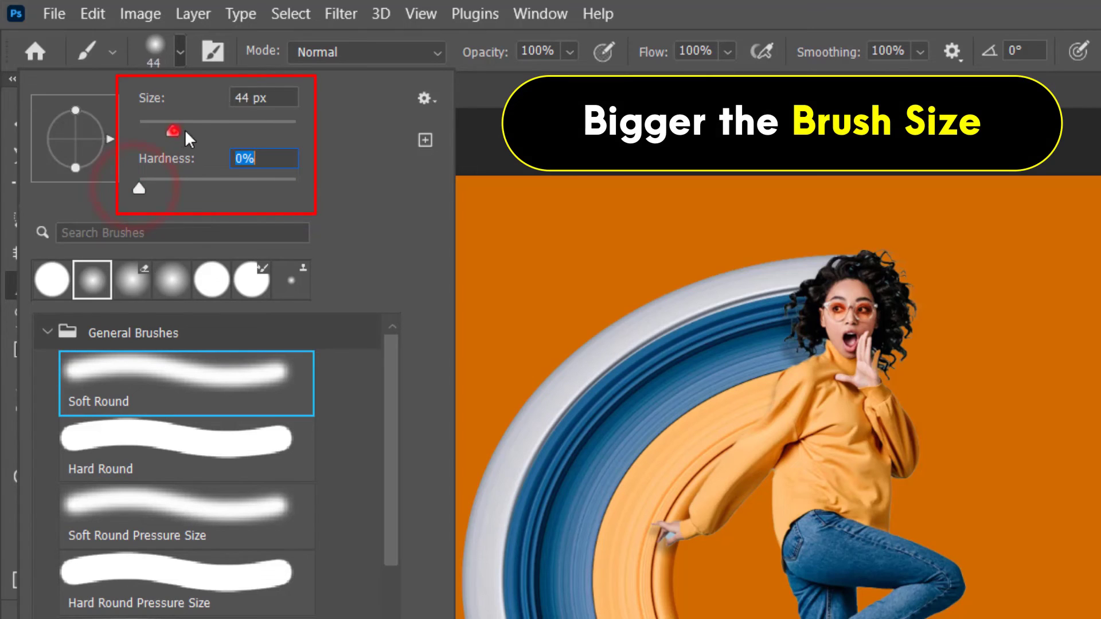
drag(229, 131, 274, 132)
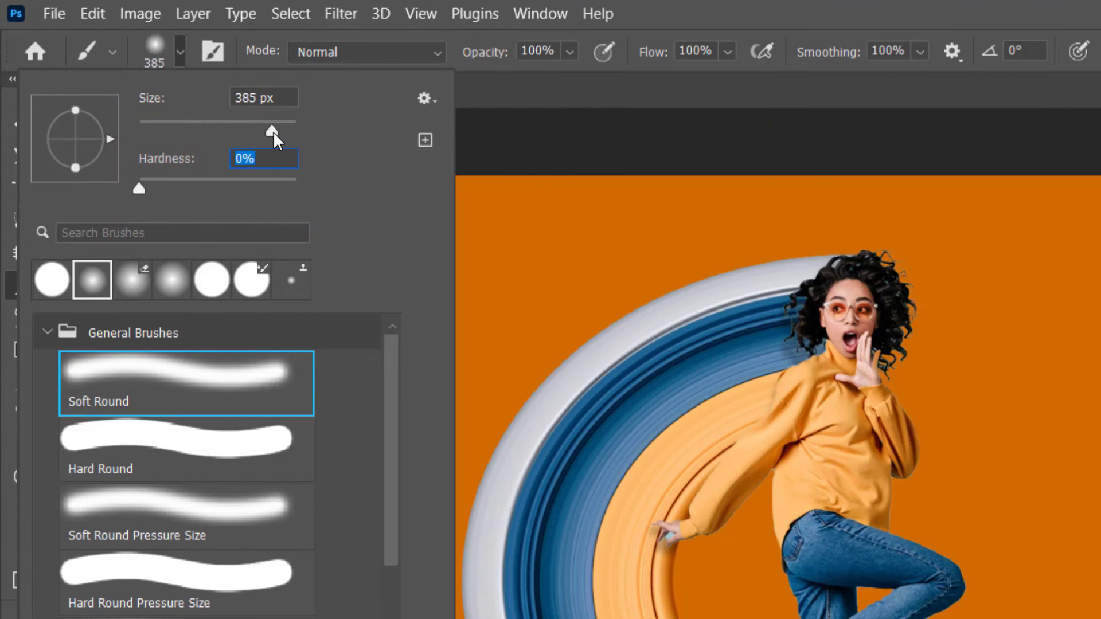
click(180, 51)
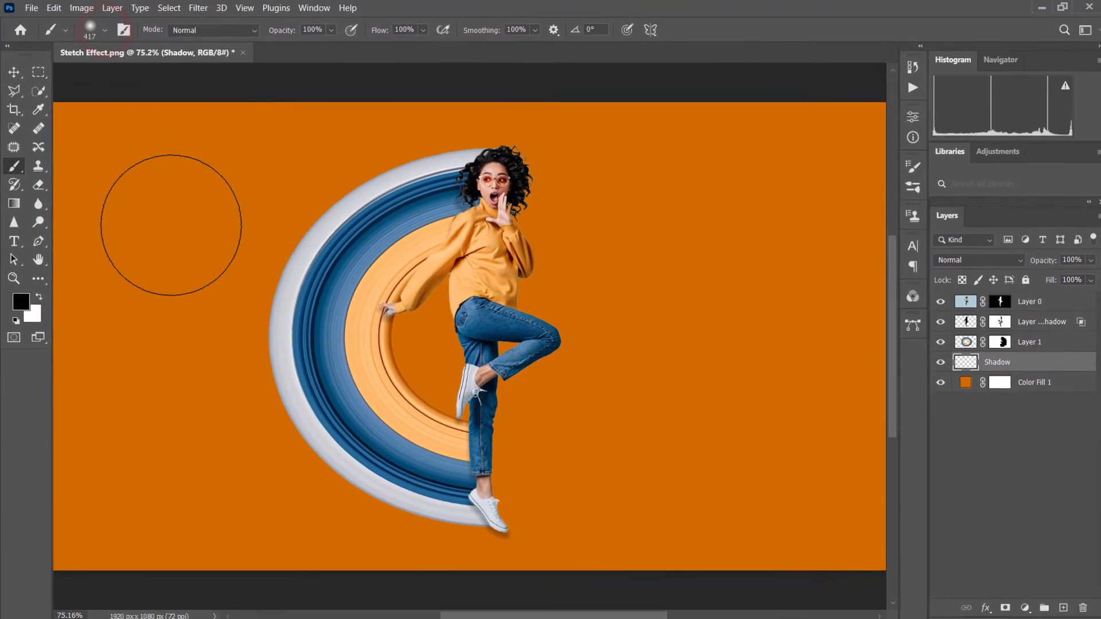
- Paint a black dab and transform it into a flat, wide ellipse beneath the woman's feet
click(174, 223)
key(ctrl+t)
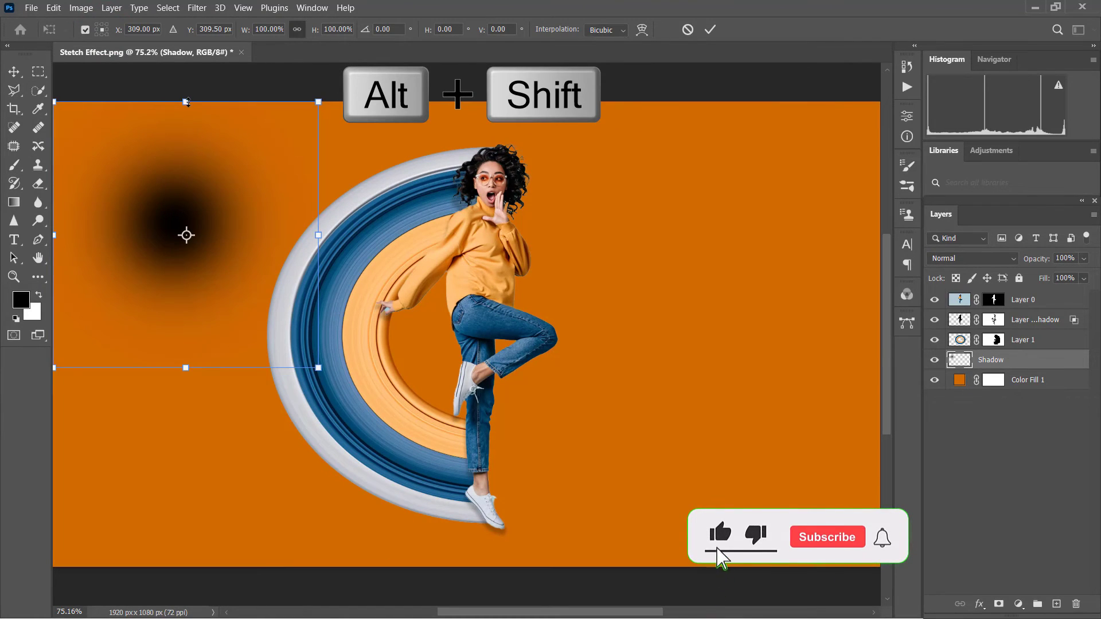
drag(187, 102, 186, 217)
drag(319, 235, 371, 235)
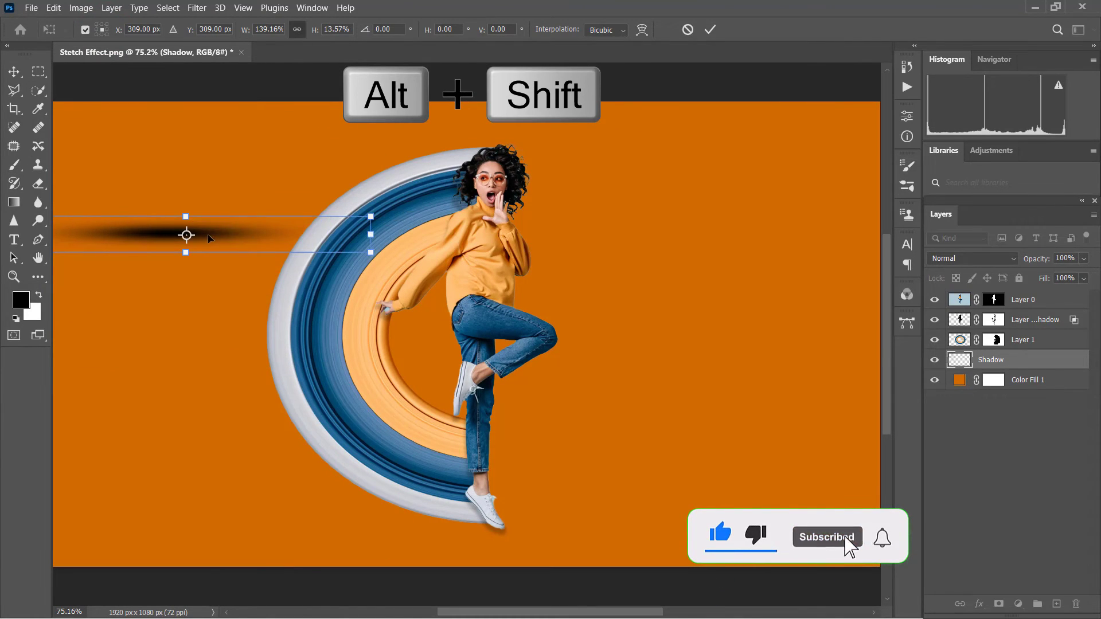
drag(209, 238, 512, 541)
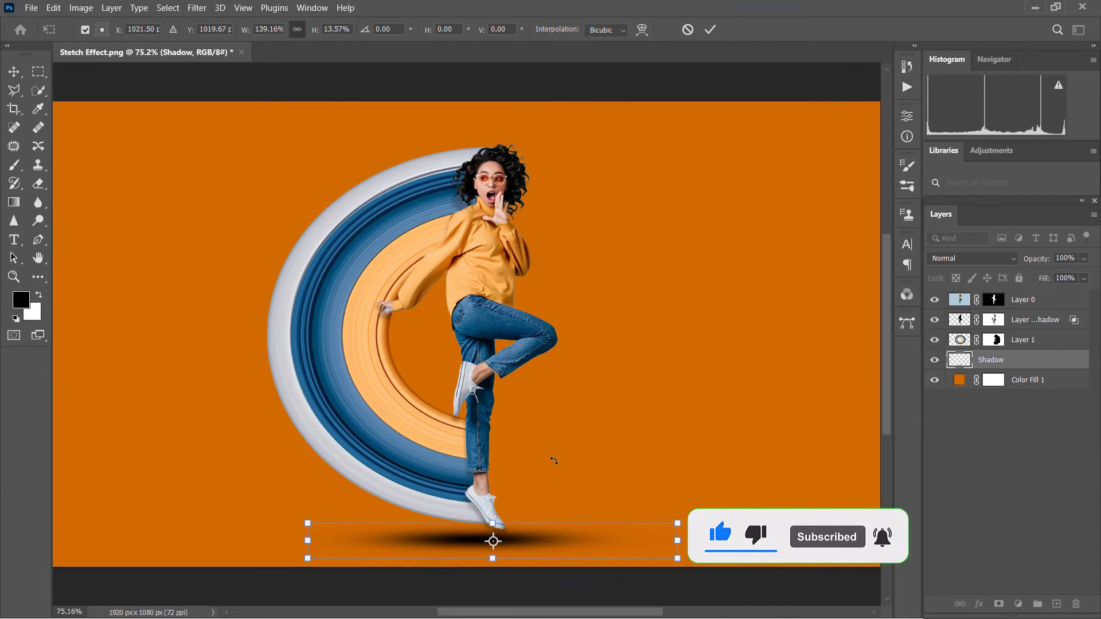
key(Up)
key(Up)
key(Up)
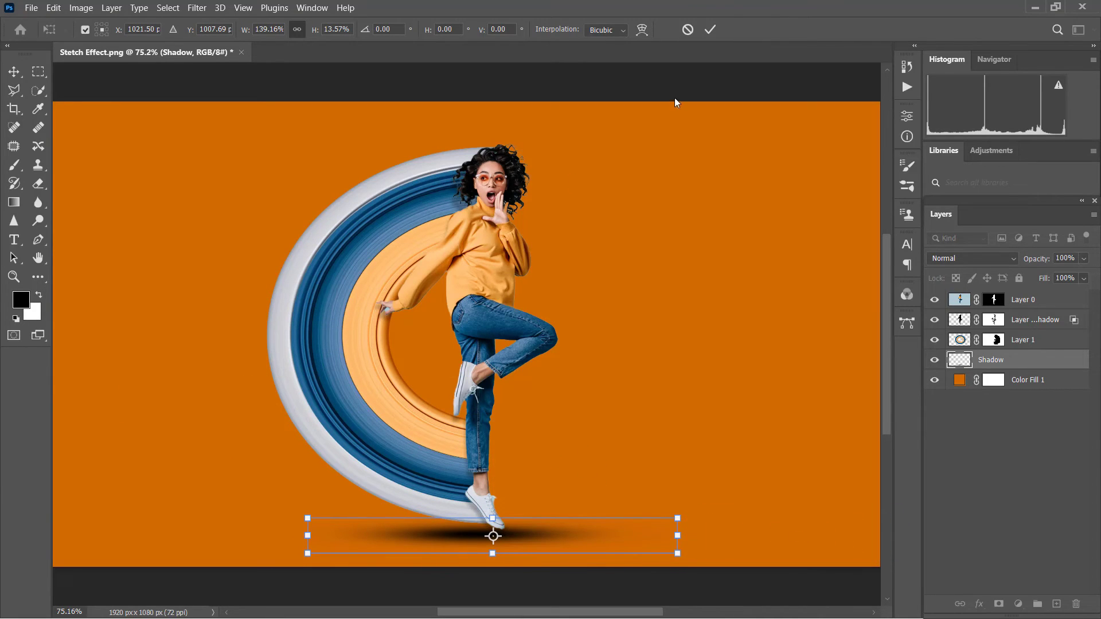
click(711, 30)
- Lower the Shadow layer's opacity to about 50%
key(b)
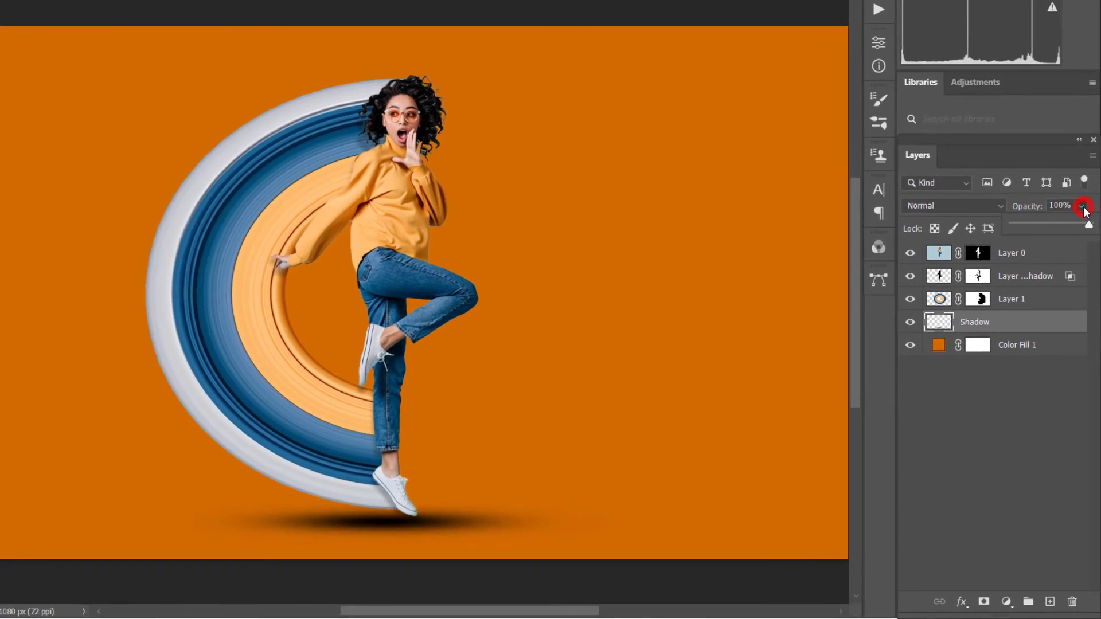
click(1083, 258)
drag(1085, 275, 1061, 275)
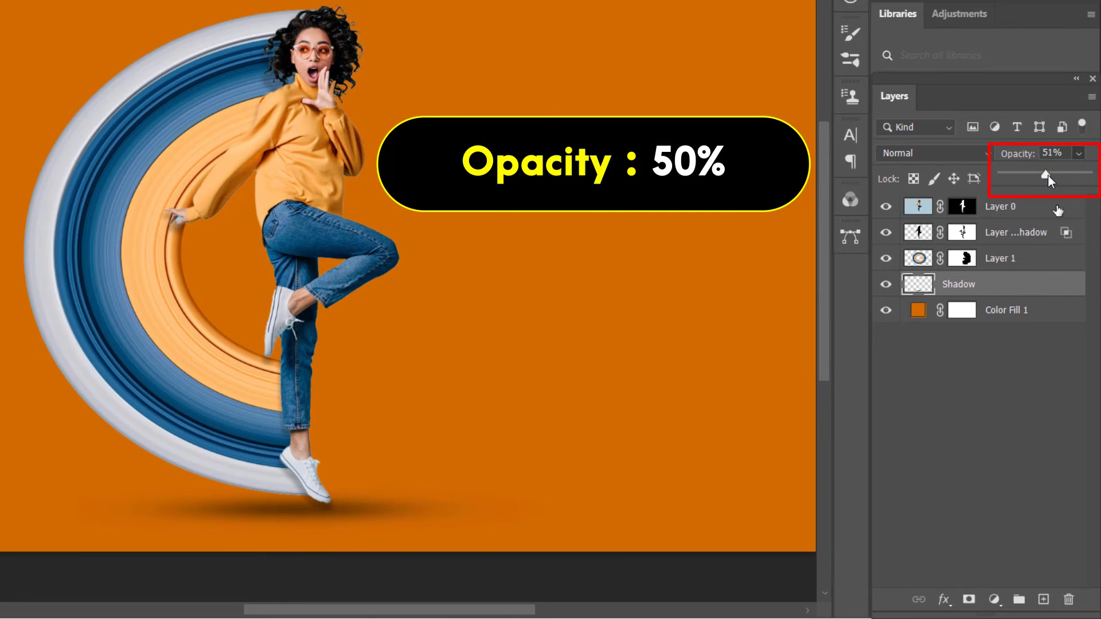
click(1041, 404)
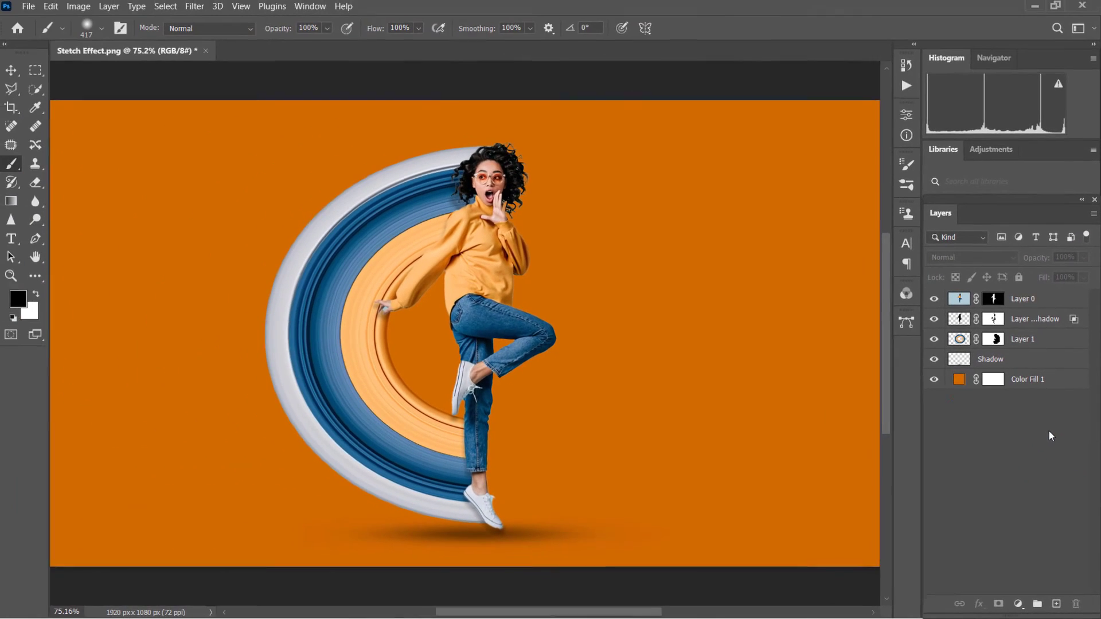
- Change the Color Fill 1 colour from orange to muted blue #618db4
double_click(958, 380)
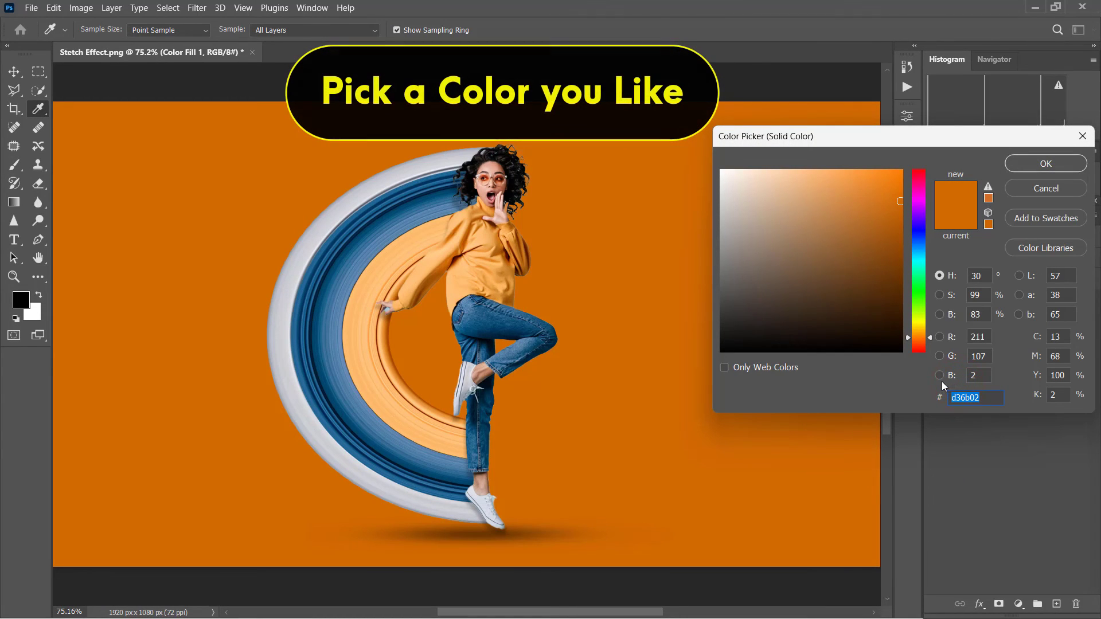
click(426, 218)
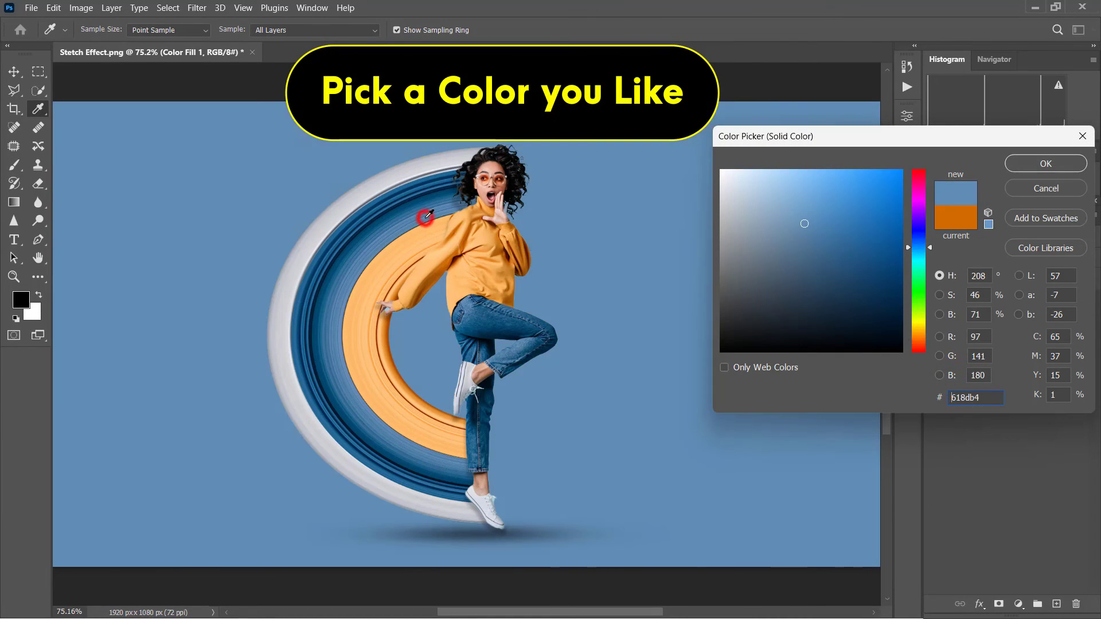
click(1047, 164)
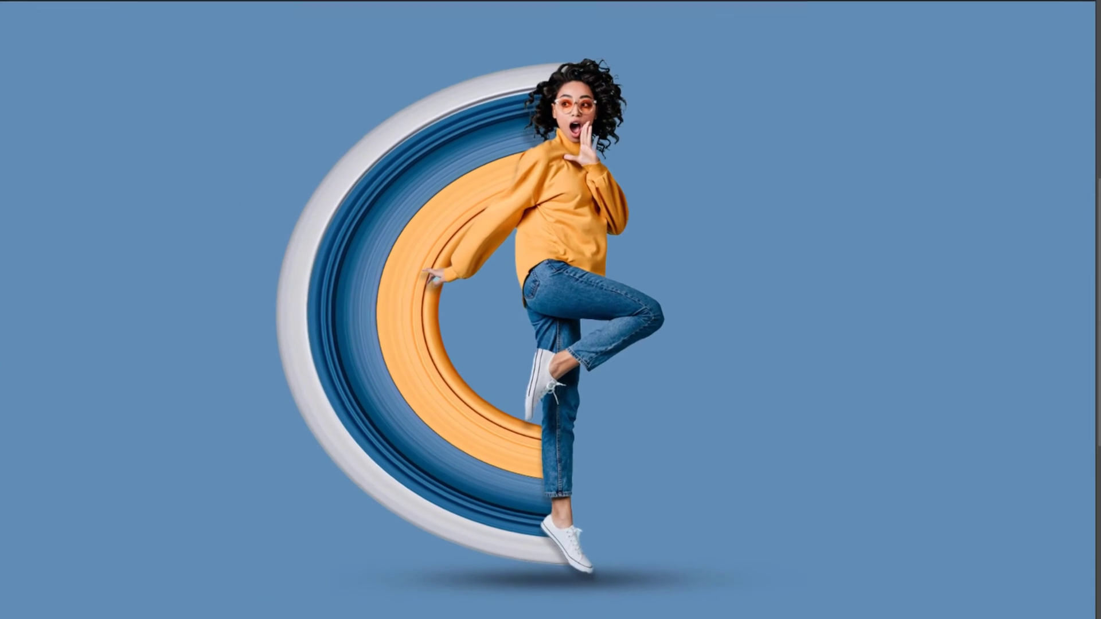